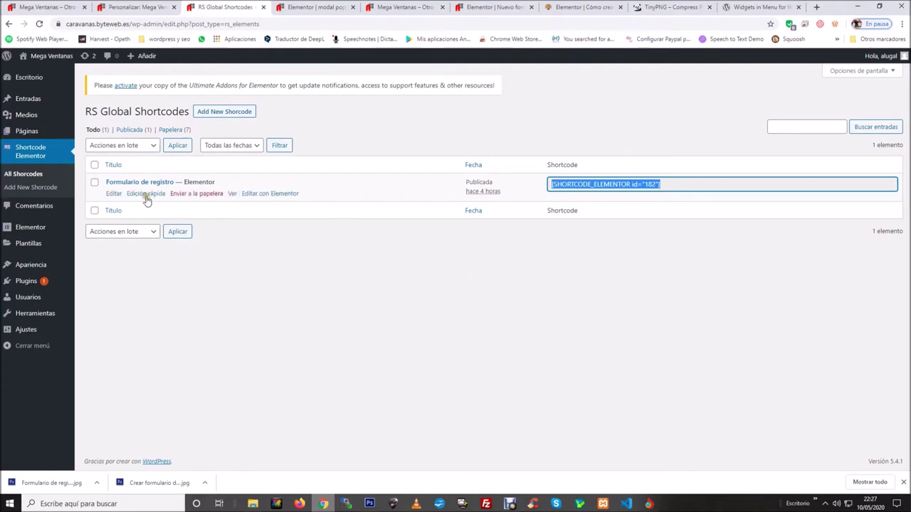
# Select the existing registration form's shortcode text in the shortcodes list.
pyautogui.click(250, 183)
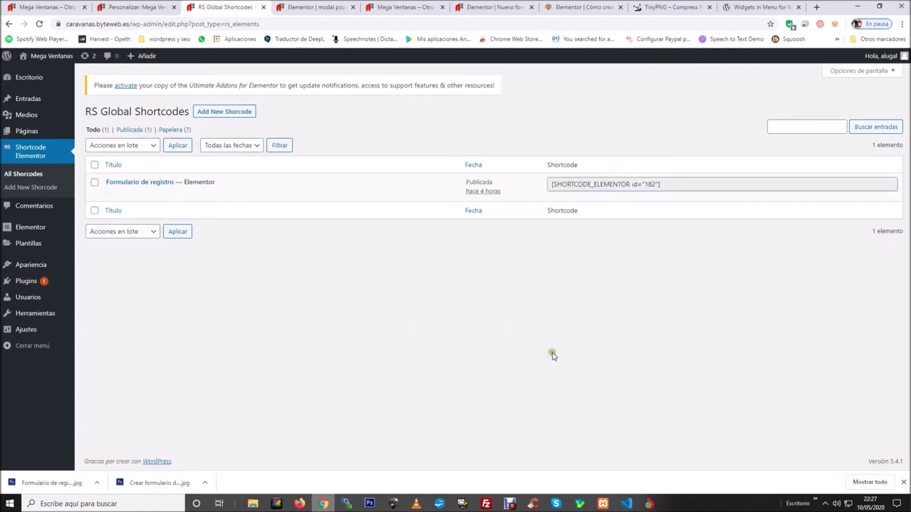
pyautogui.click(154, 183)
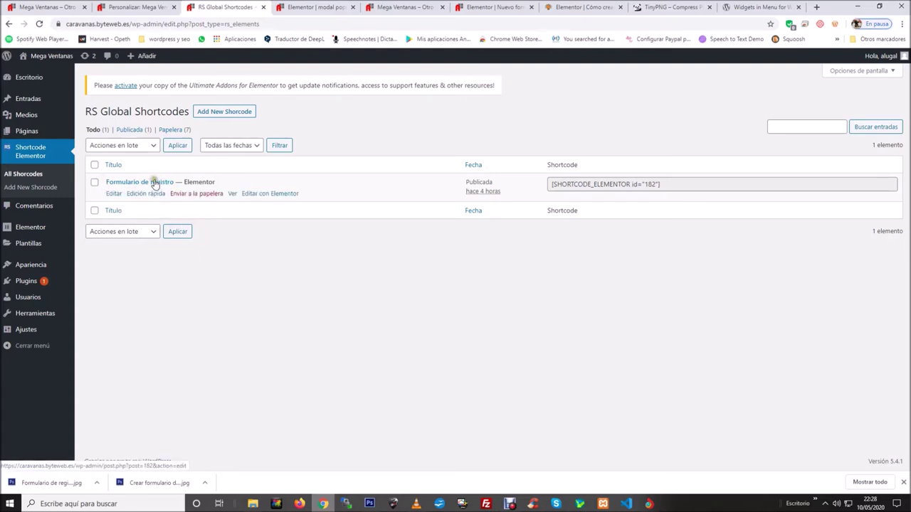
pyautogui.moveTo(684, 187); pyautogui.dragTo(550, 186)
pyautogui.click(550, 287)
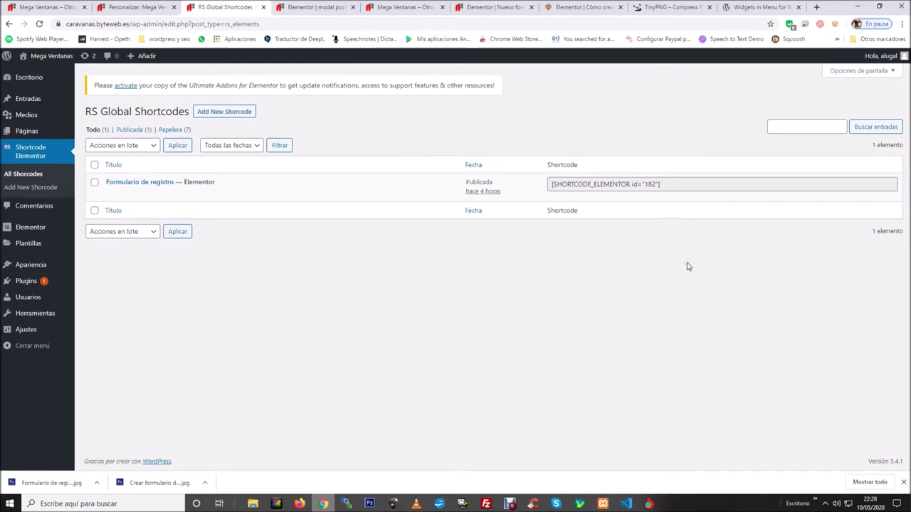
pyautogui.click(454, 300)
# Create a new shortcode titled 'Popup formulario de registro' and open it with Elementor.
pyautogui.click(213, 119)
pyautogui.click(355, 254)
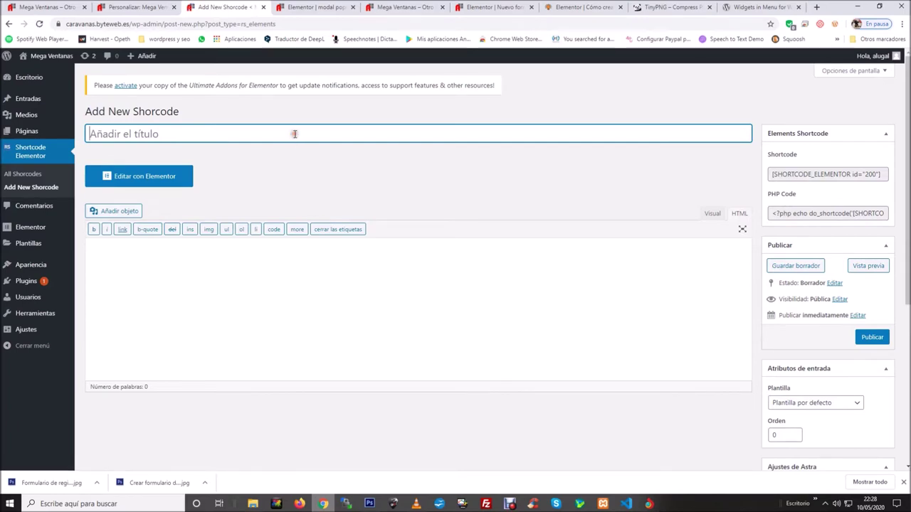
pyautogui.write('poppu')
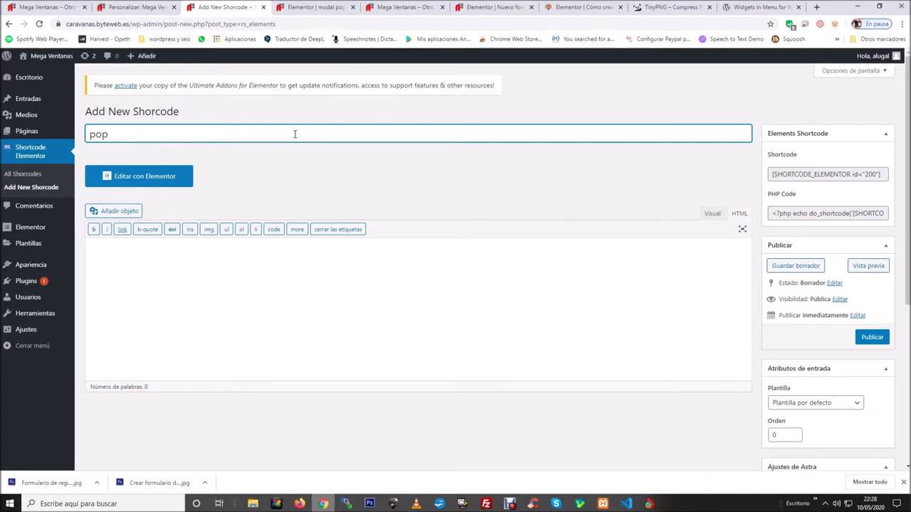
pyautogui.press('BackSpace')
pyautogui.press('BackSpace')
pyautogui.write('Popup formulario de registro')
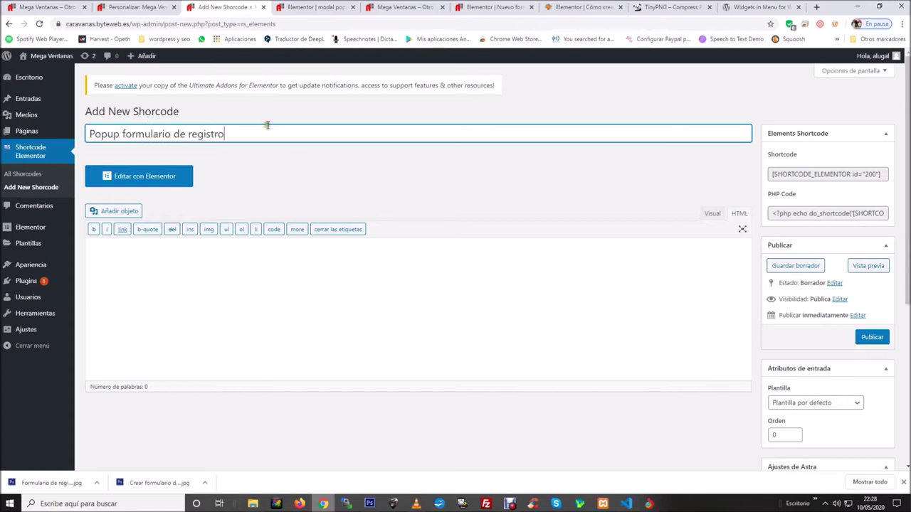
pyautogui.click(160, 180)
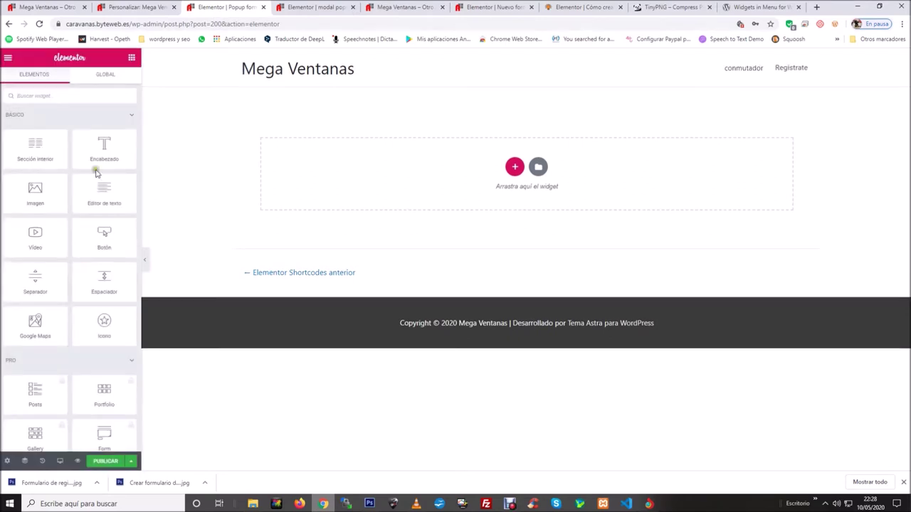
# Drag the Ultimate Addons Modal Popup widget onto the page and preview its Click Me popup.
pyautogui.scroll(-15, 97, 165)
pyautogui.scroll(-4, 101, 160)
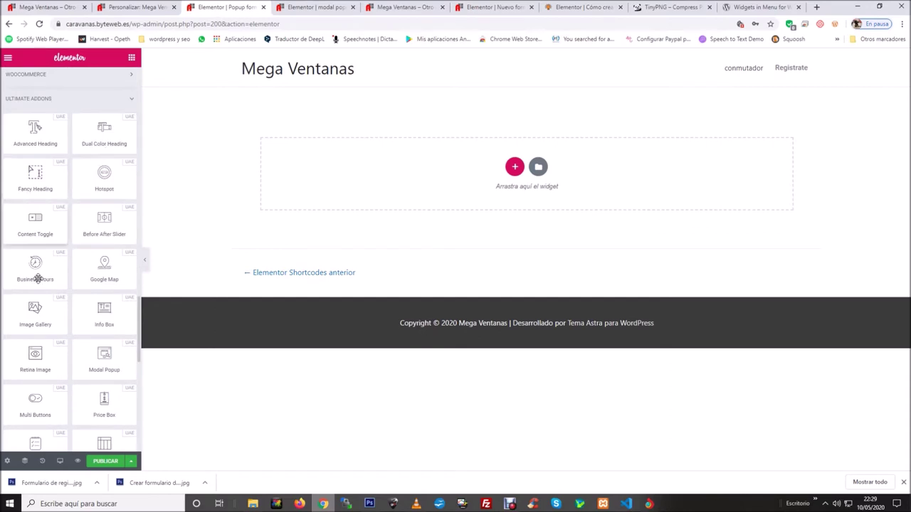
pyautogui.scroll(-1, 58, 298)
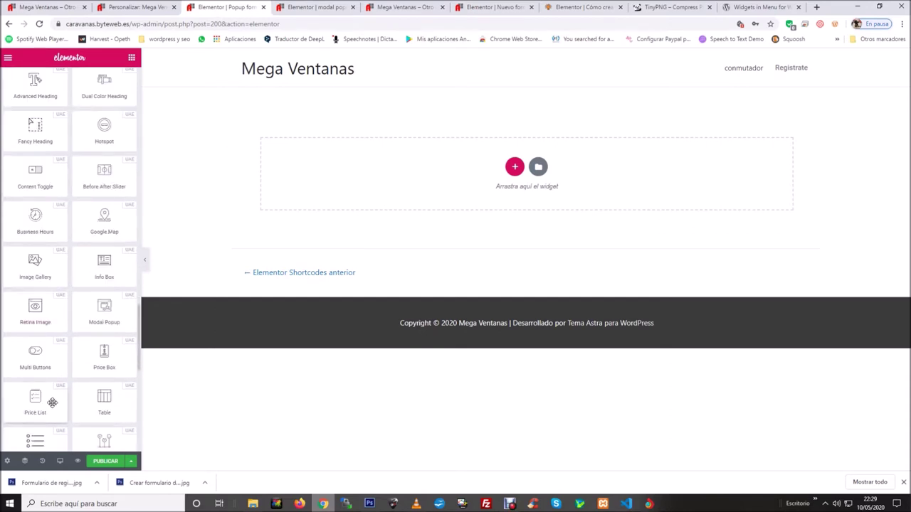
pyautogui.moveTo(102, 320); pyautogui.dragTo(610, 220)
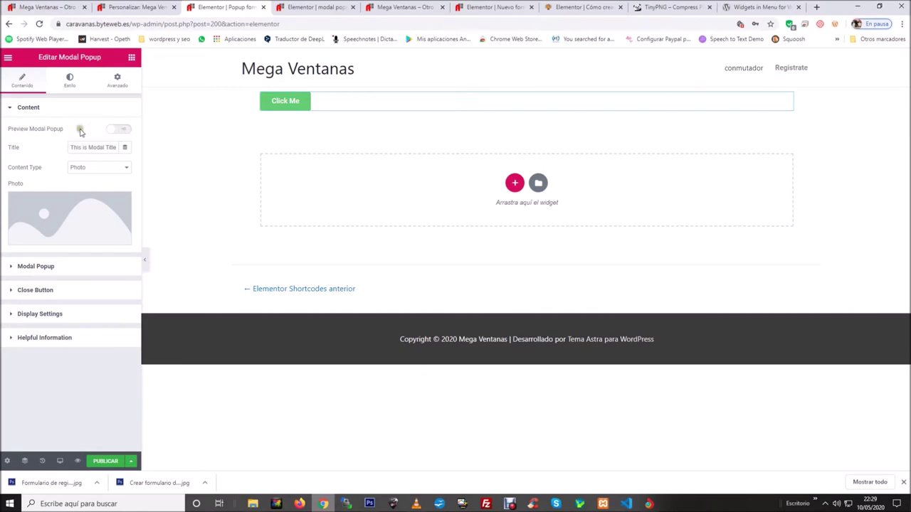
pyautogui.click(125, 131)
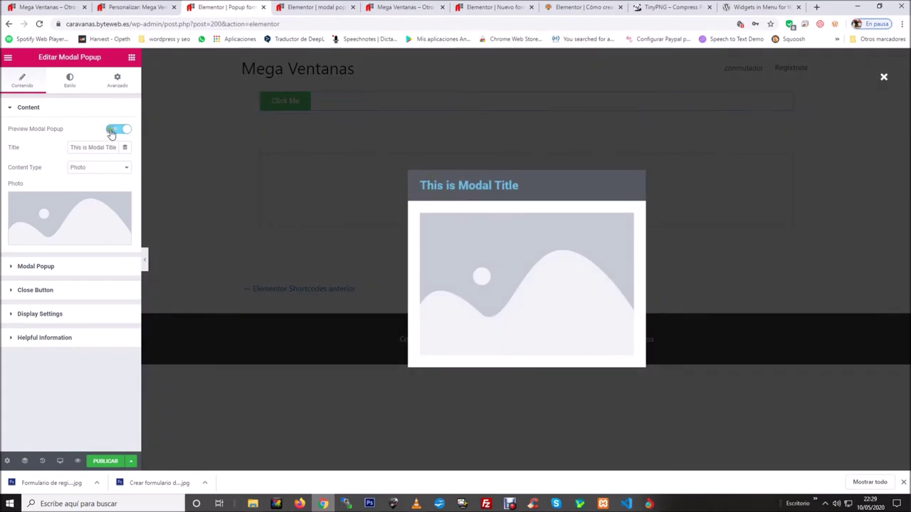
pyautogui.click(113, 130)
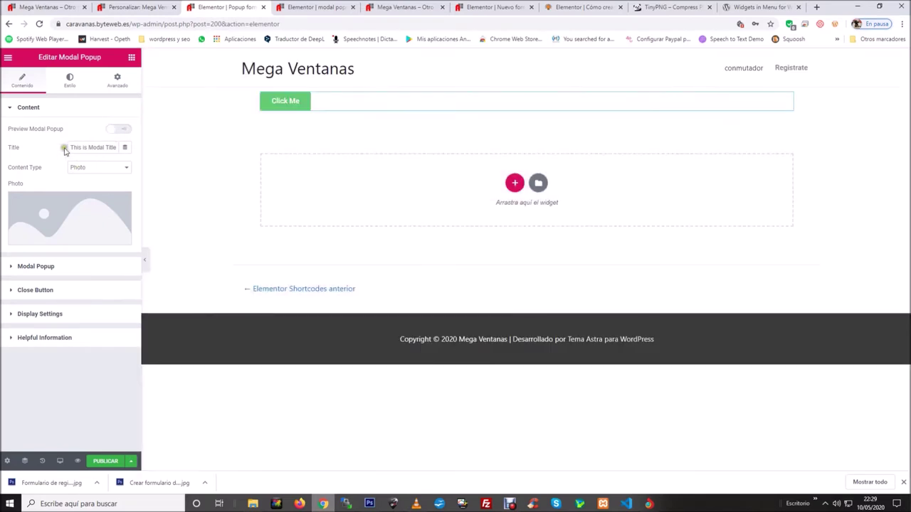
# Change the popup title to 'Registrate en este formulario'.
pyautogui.moveTo(69, 147); pyautogui.dragTo(116, 148)
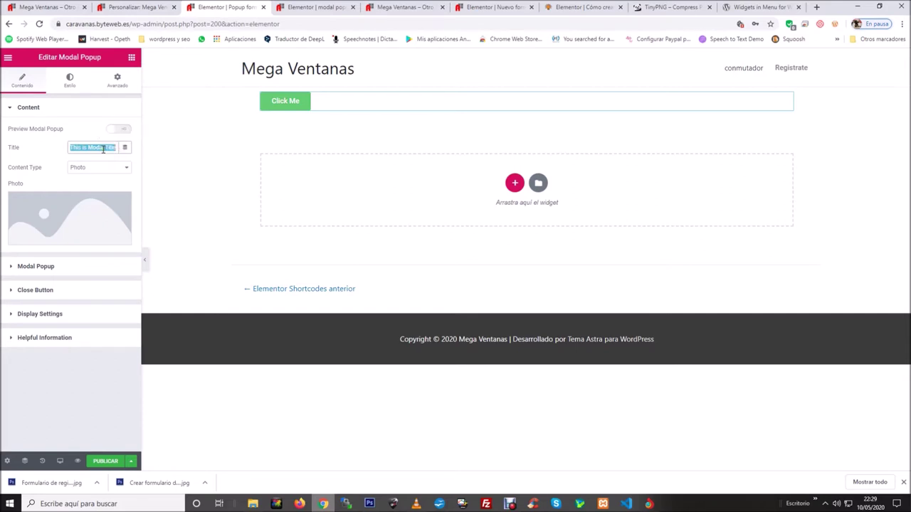
pyautogui.write('Registrate e')
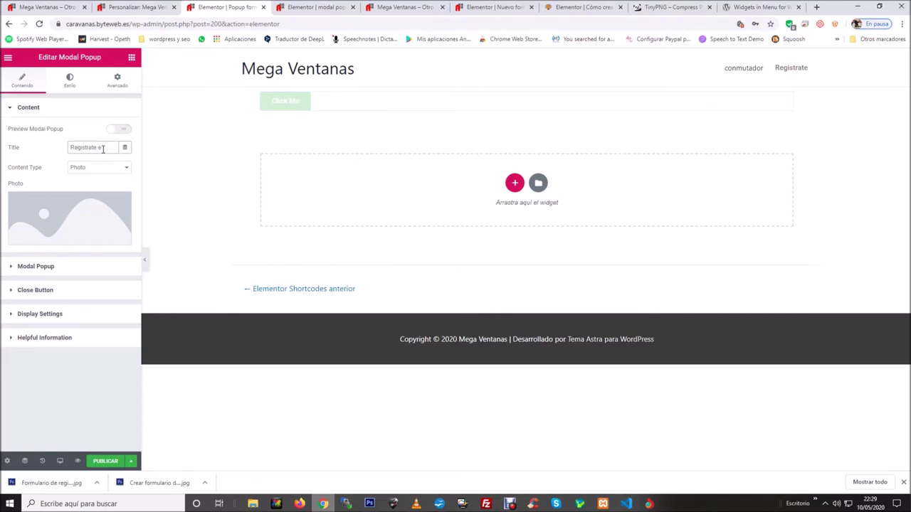
pyautogui.write('n este formulario')
pyautogui.press('BackSpace')
pyautogui.press('BackSpace')
pyautogui.write('o')
pyautogui.moveTo(44, 168); pyautogui.dragTo(9, 171)
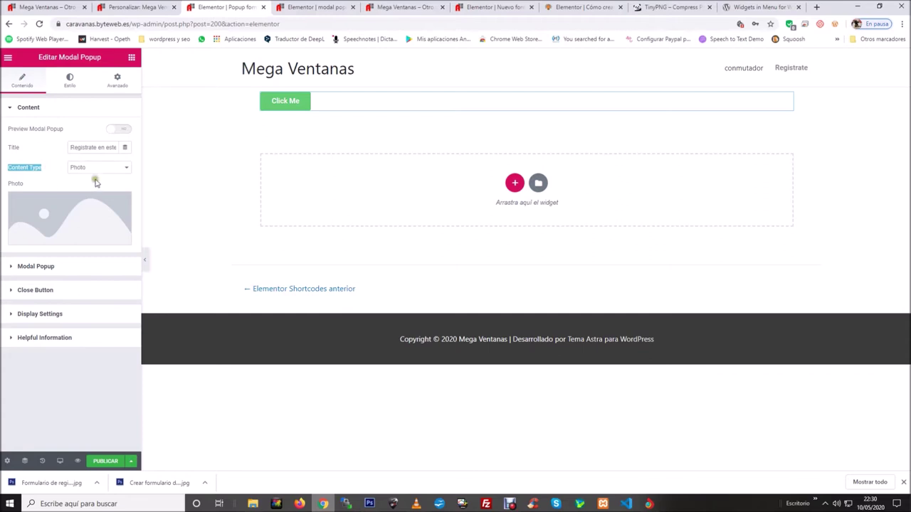
# Set Content Type to Content and delete the lorem ipsum placeholder in HTML view.
pyautogui.click(124, 168)
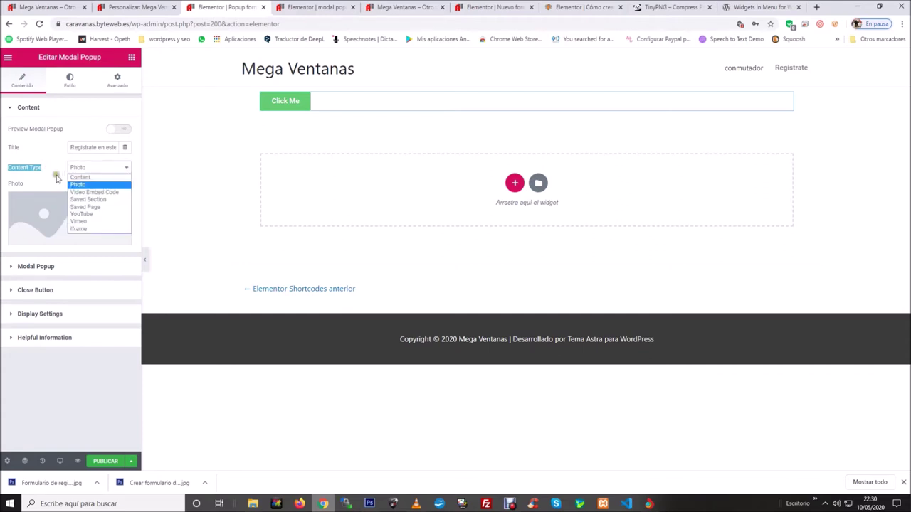
pyautogui.click(80, 178)
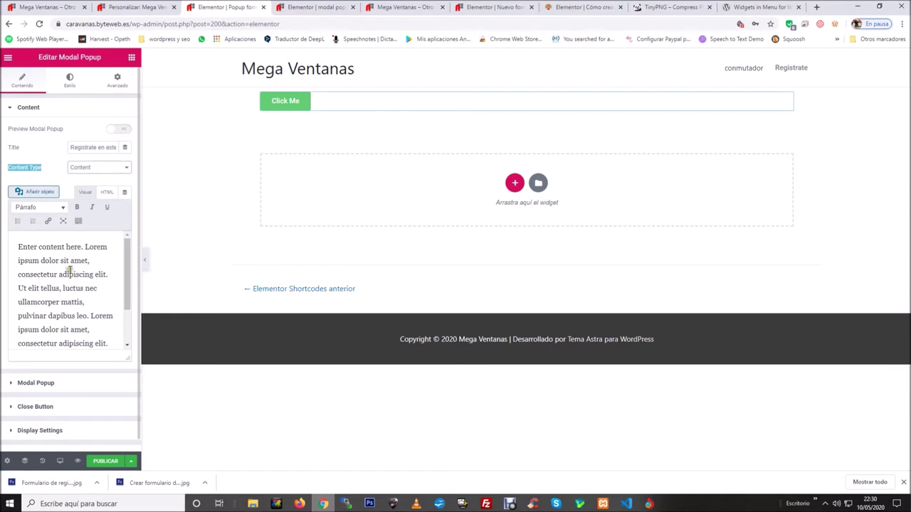
pyautogui.click(106, 193)
pyautogui.moveTo(51, 291); pyautogui.dragTo(13, 241)
pyautogui.press('BackSpace')
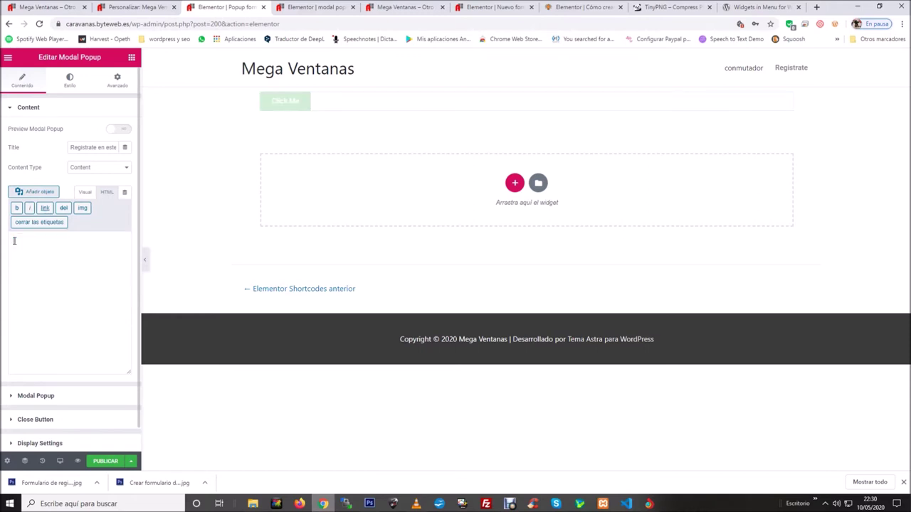
# Open the WordPress admin from the live site in a new tab.
pyautogui.click(71, 10)
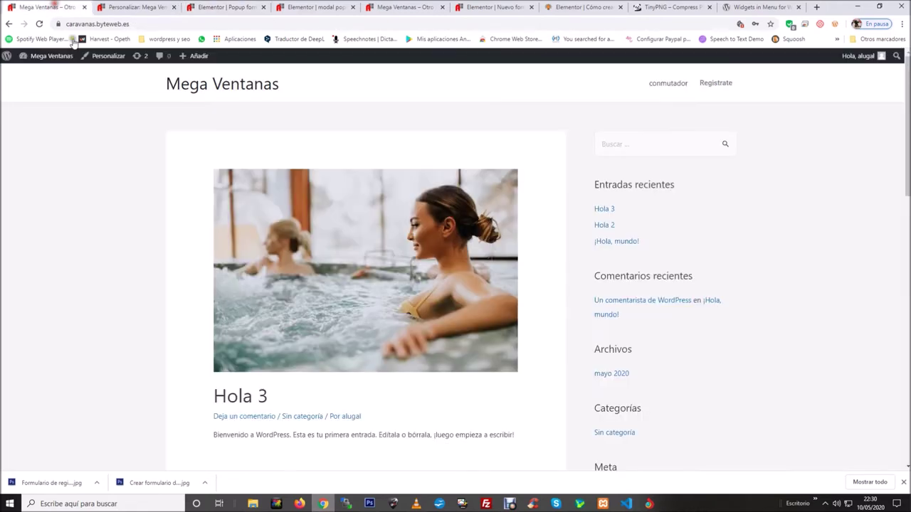
pyautogui.moveTo(46, 58)
pyautogui.rightClick(50, 75)
pyautogui.click(49, 76)
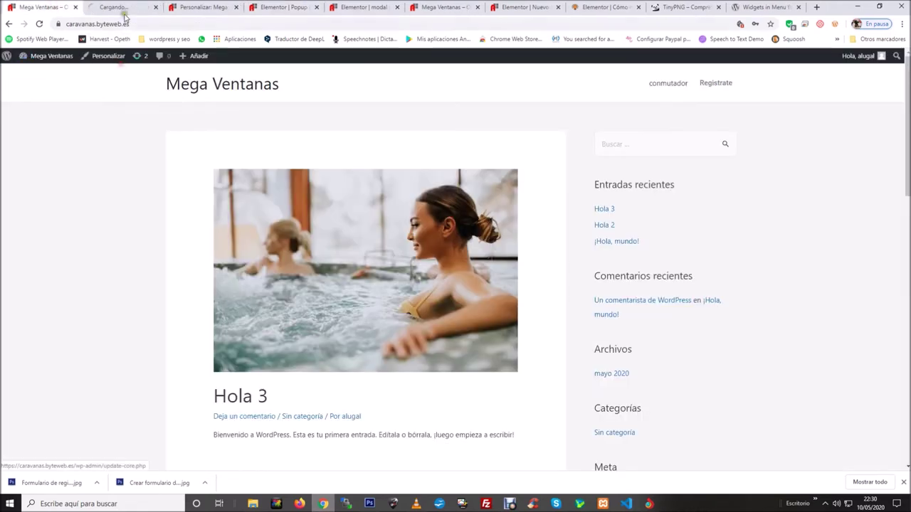
pyautogui.click(122, 7)
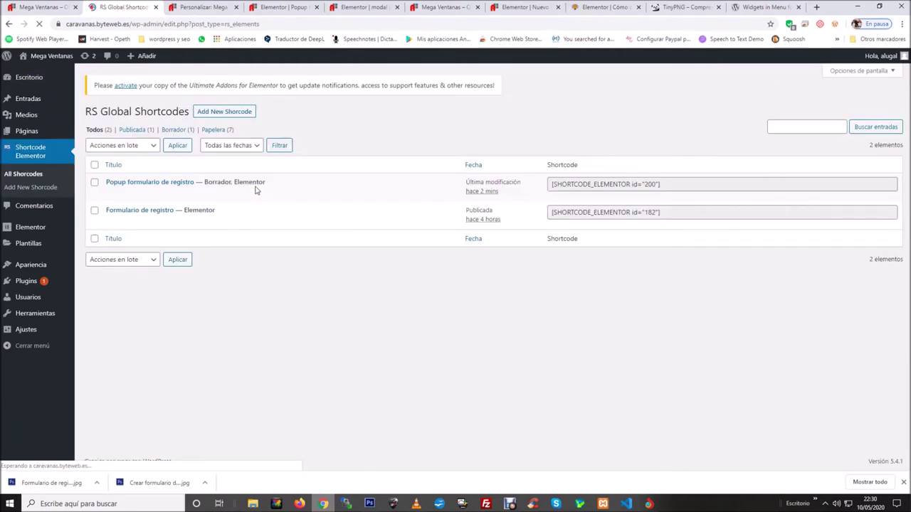
# Copy the Formulario de registro shortcode [SHORTCODE_ELEMENTOR id="182"] from All Shortcodes.
pyautogui.moveTo(142, 211)
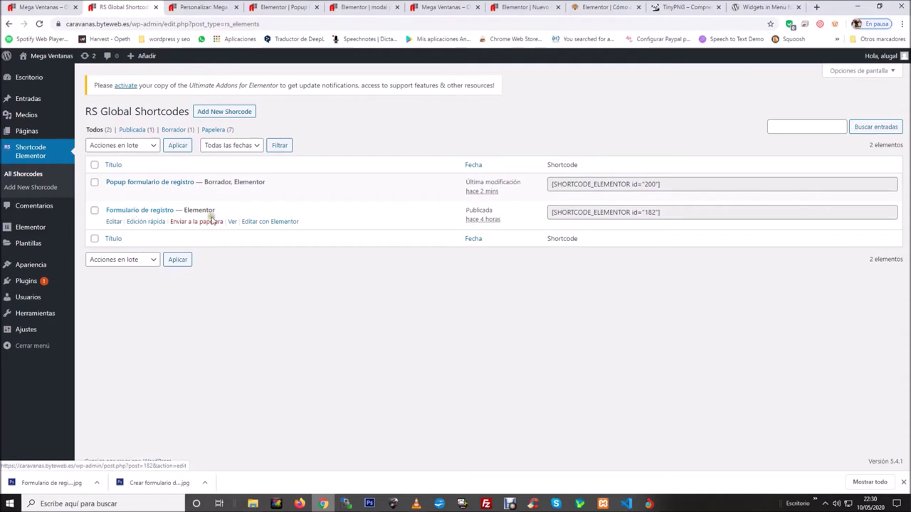
pyautogui.moveTo(665, 213); pyautogui.dragTo(559, 214)
pyautogui.rightClick(570, 215)
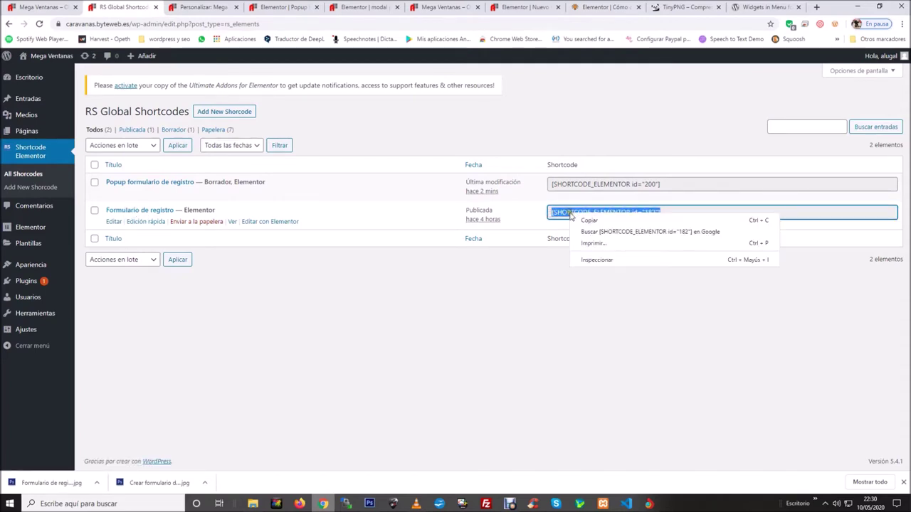
pyautogui.click(576, 220)
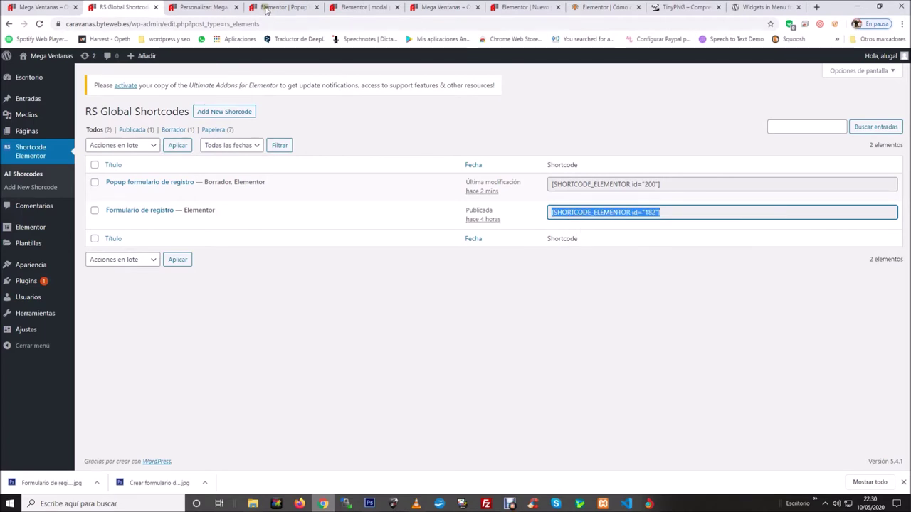
pyautogui.click(236, 7)
# Paste [SHORTCODE_ELEMENTOR id="182"] into the popup content and preview the registration form.
pyautogui.click(208, 8)
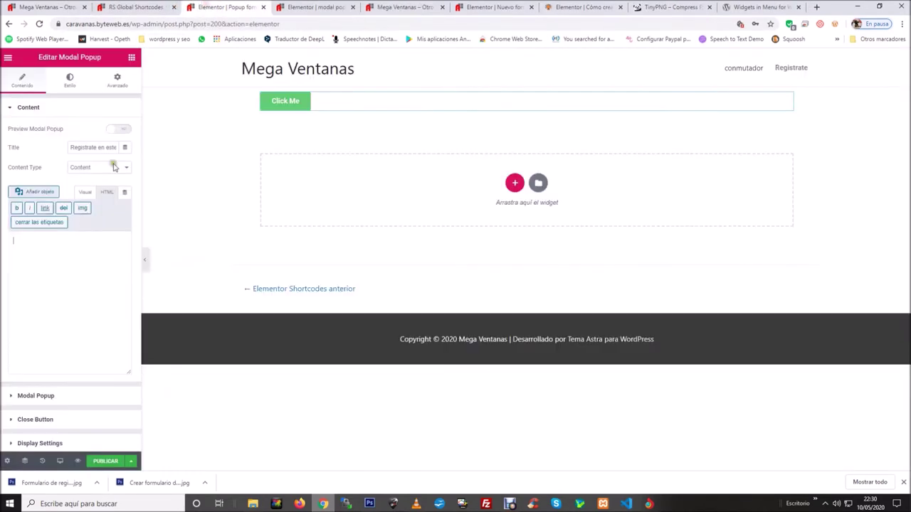
pyautogui.hotkey('ctrl', 'v')
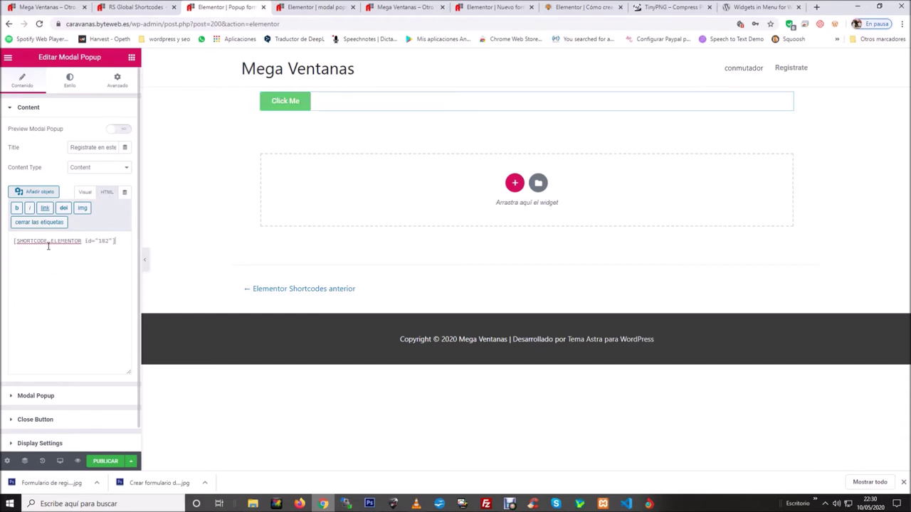
pyautogui.click(120, 130)
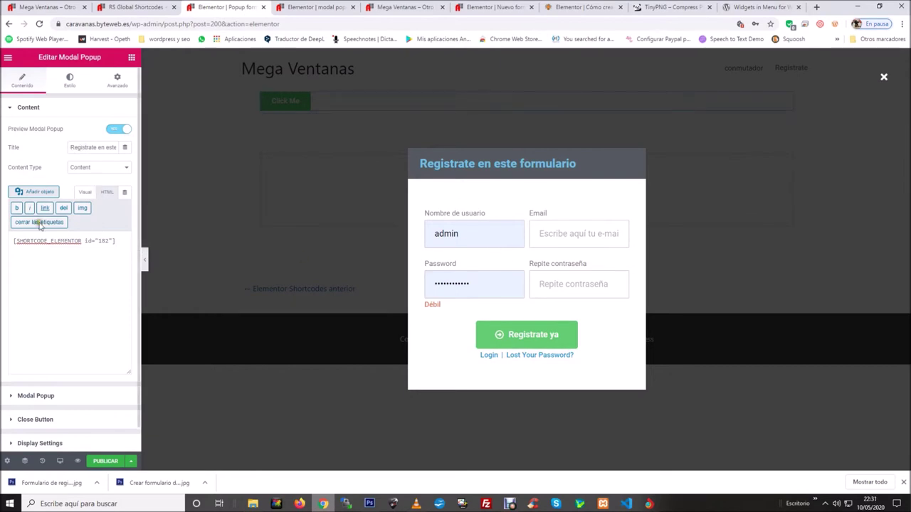
pyautogui.click(113, 131)
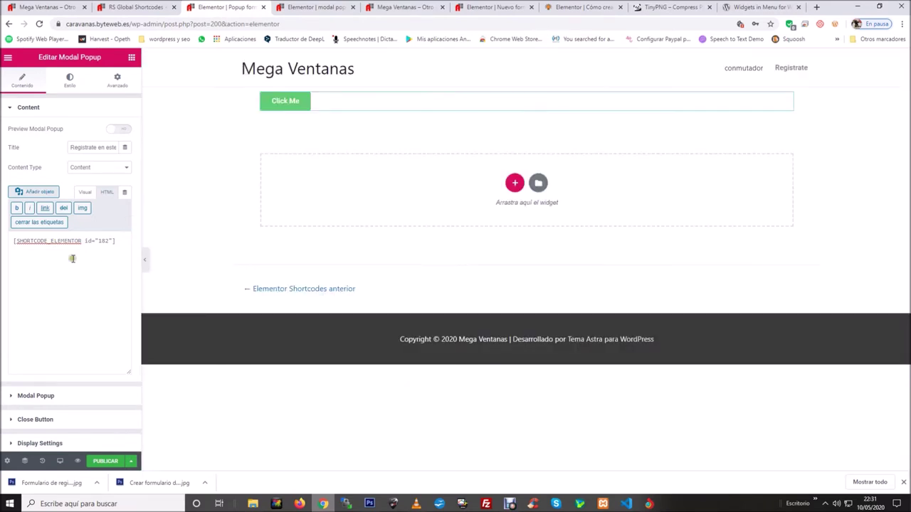
pyautogui.click(39, 108)
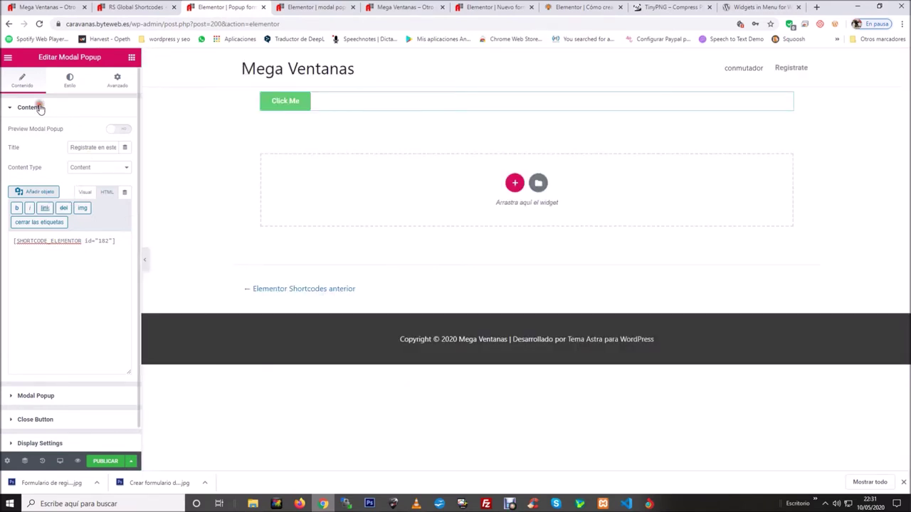
# Turn on the live preview of the registration popup.
pyautogui.click(41, 133)
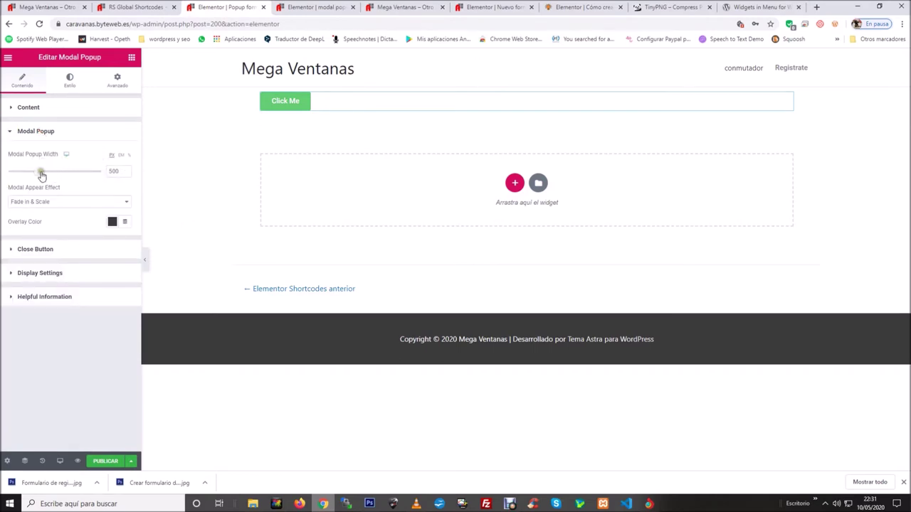
pyautogui.click(30, 107)
pyautogui.click(118, 129)
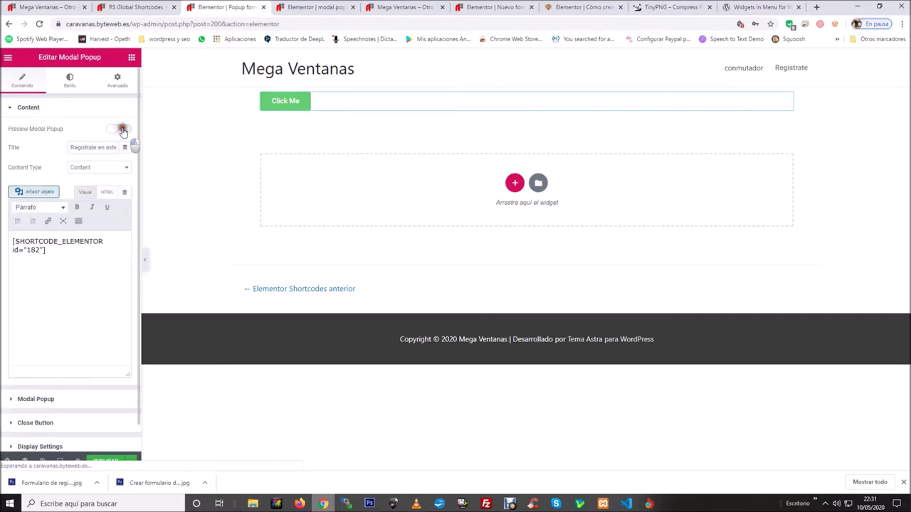
pyautogui.click(30, 107)
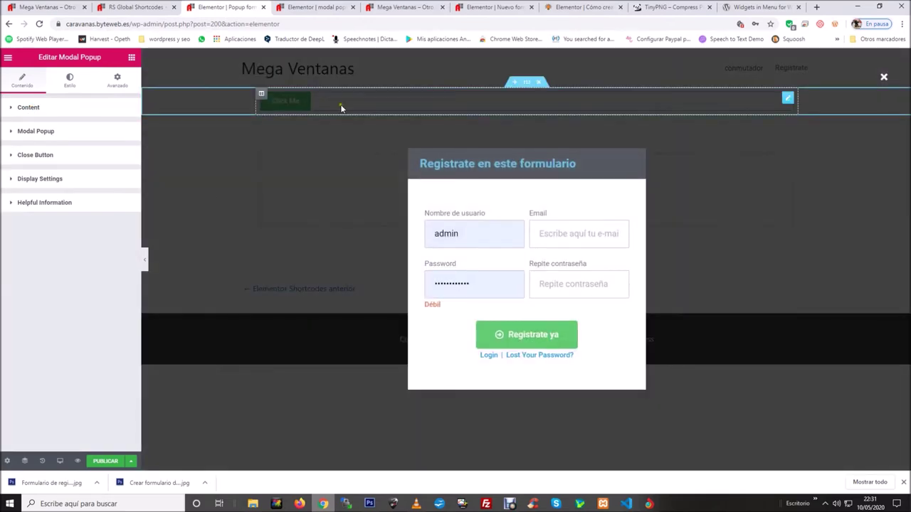
pyautogui.click(55, 115)
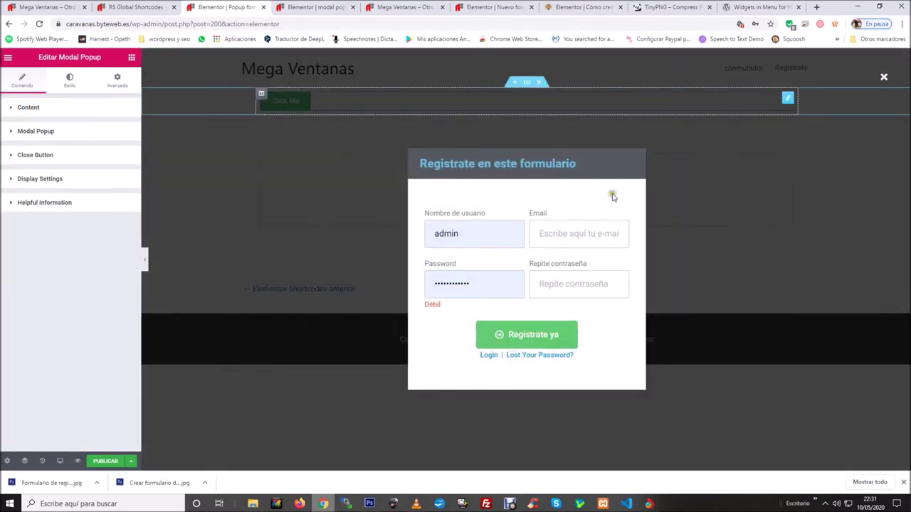
# Set the Modal Popup Width from 500 to 707.
pyautogui.click(49, 132)
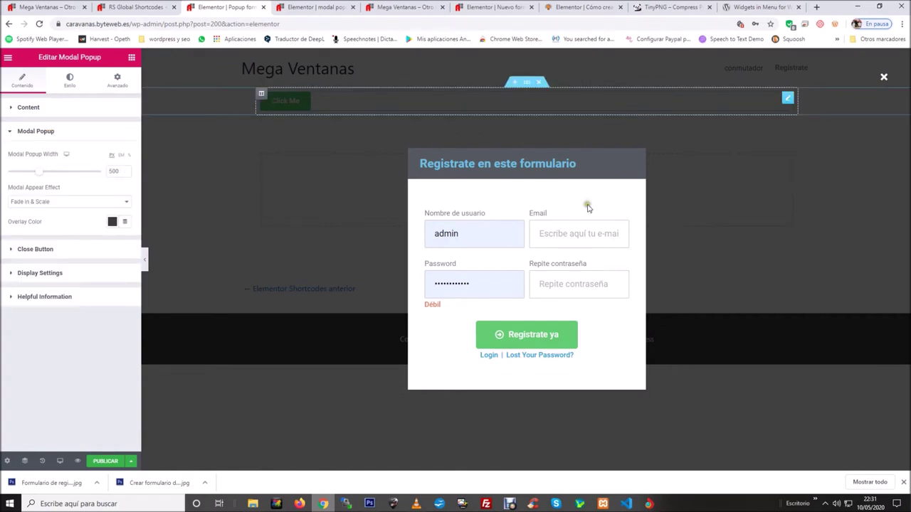
pyautogui.moveTo(41, 177); pyautogui.dragTo(59, 187)
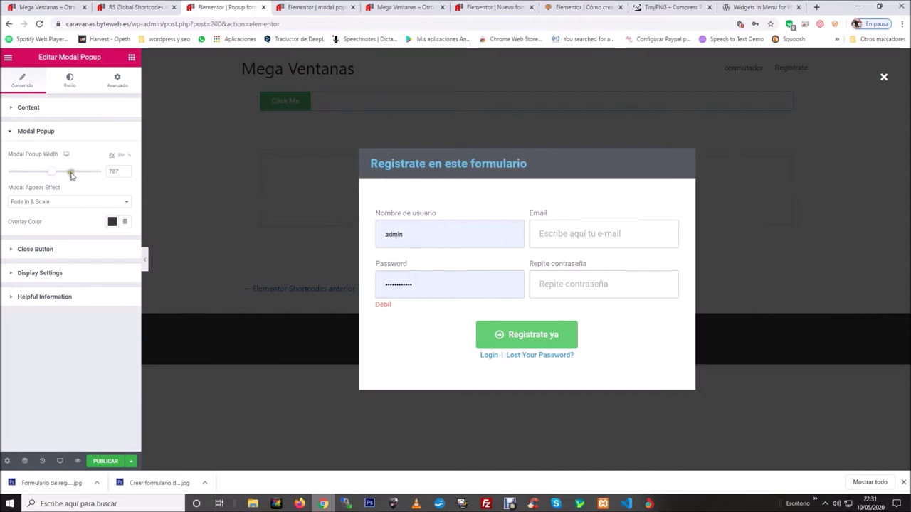
pyautogui.click(54, 174)
pyautogui.moveTo(55, 175); pyautogui.dragTo(50, 175)
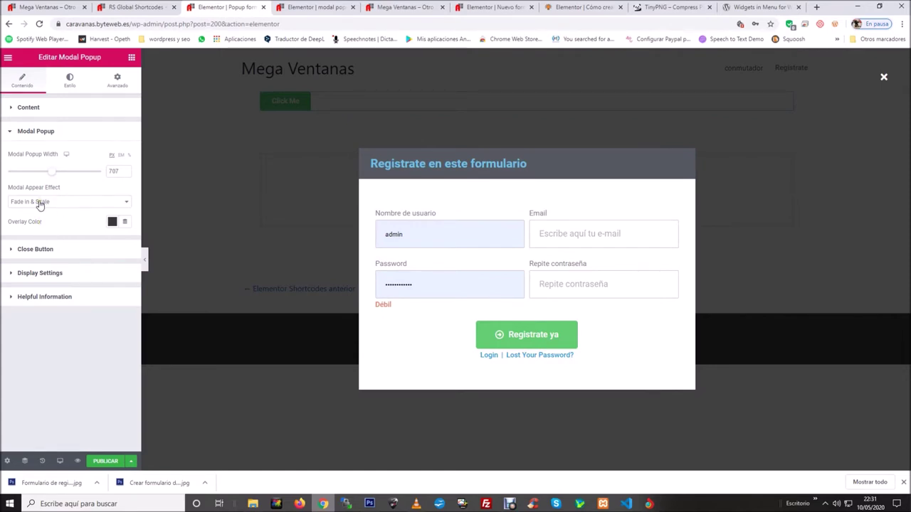
pyautogui.click(78, 202)
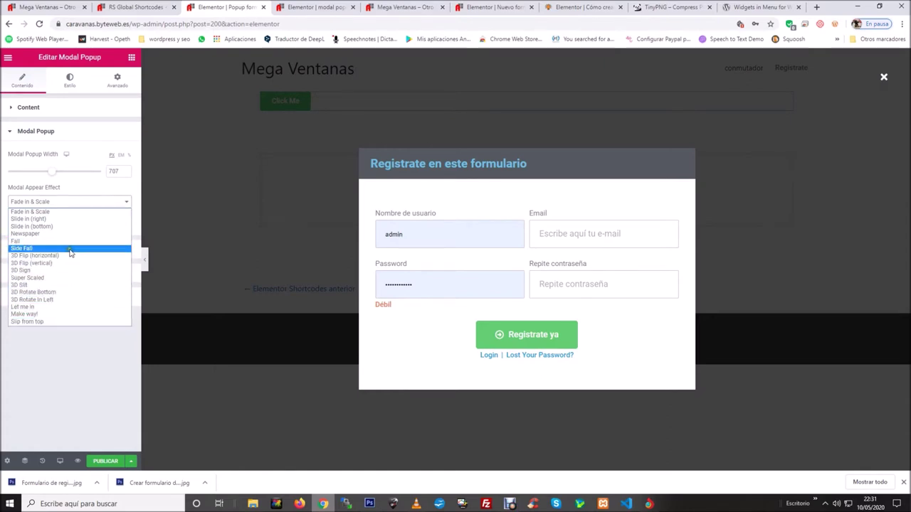
# Try the 3D Slit and Fall appear effects, then settle on Slip from top.
pyautogui.click(49, 287)
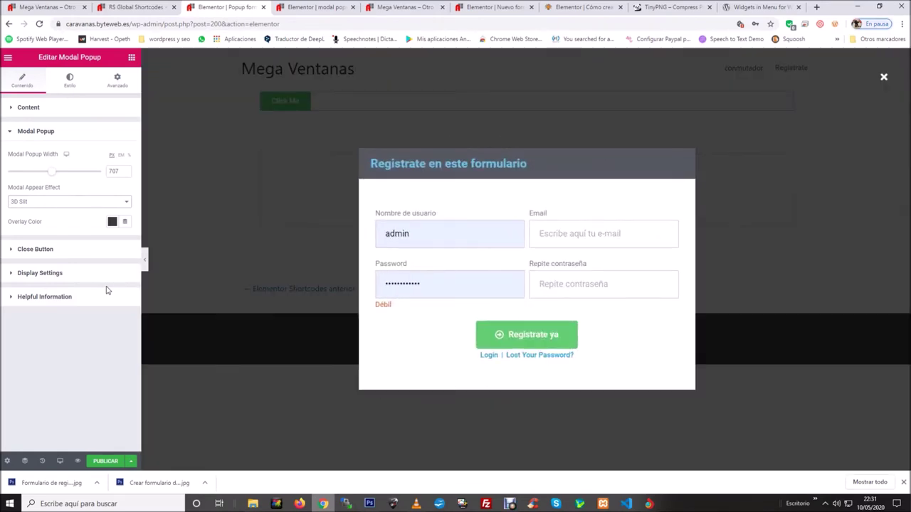
pyautogui.click(67, 202)
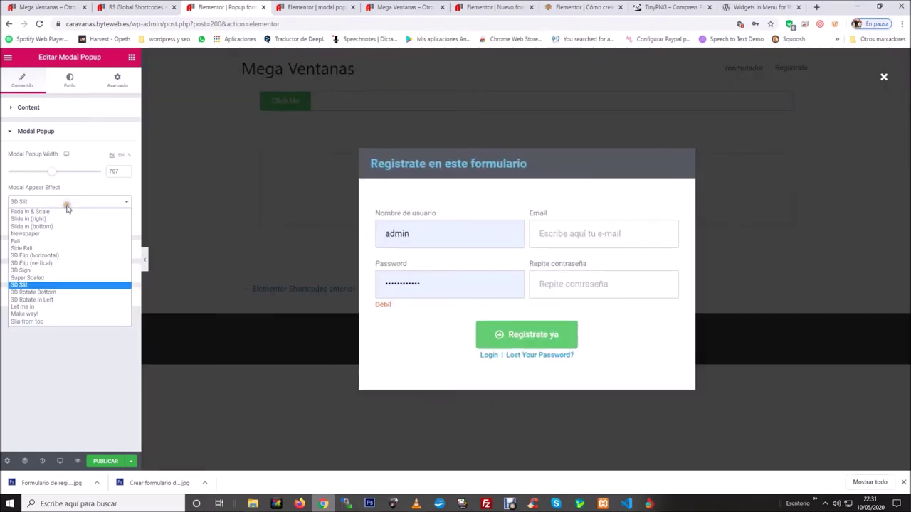
pyautogui.click(43, 241)
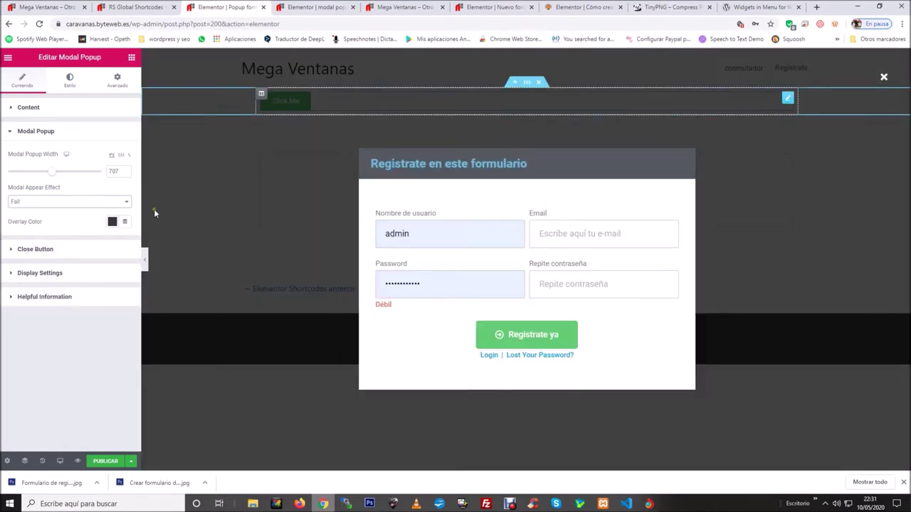
pyautogui.click(126, 203)
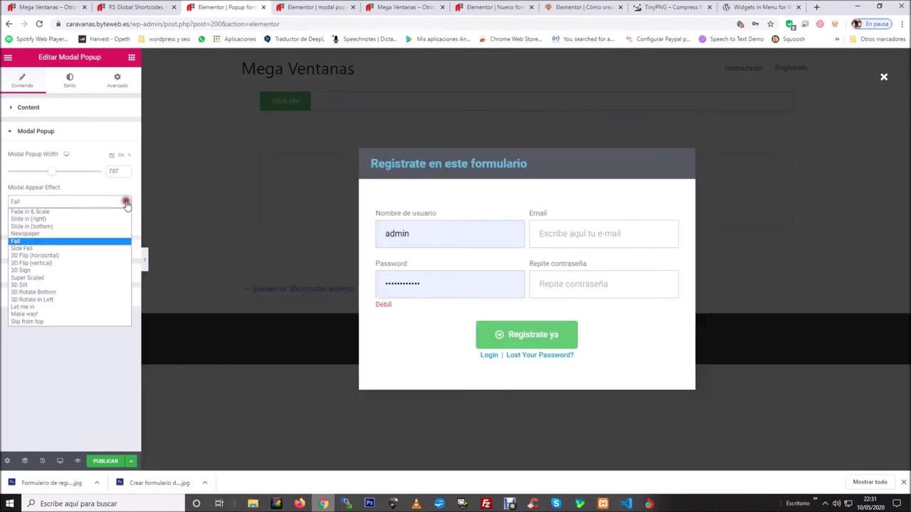
pyautogui.click(41, 322)
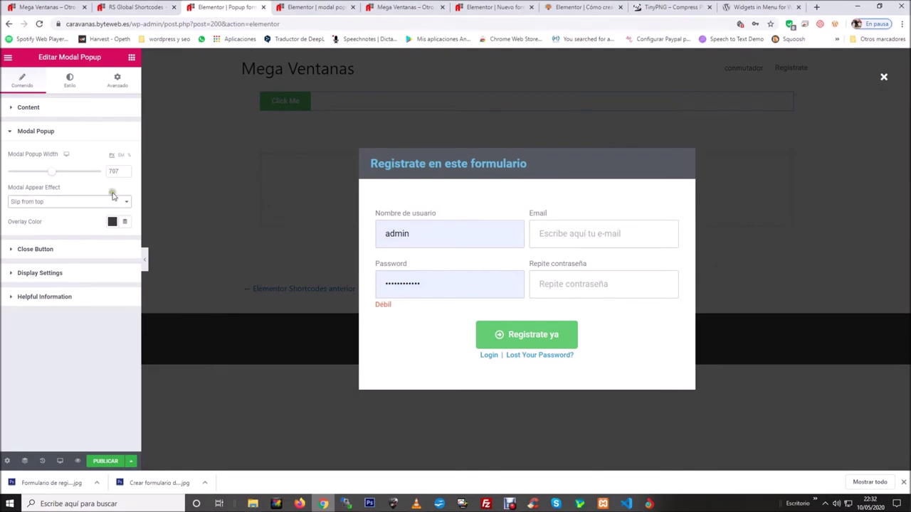
pyautogui.click(79, 201)
pyautogui.click(114, 204)
# Raise the overlay color's opacity to rgba(0, 0, 0, 0.82).
pyautogui.moveTo(15, 221); pyautogui.dragTo(53, 224)
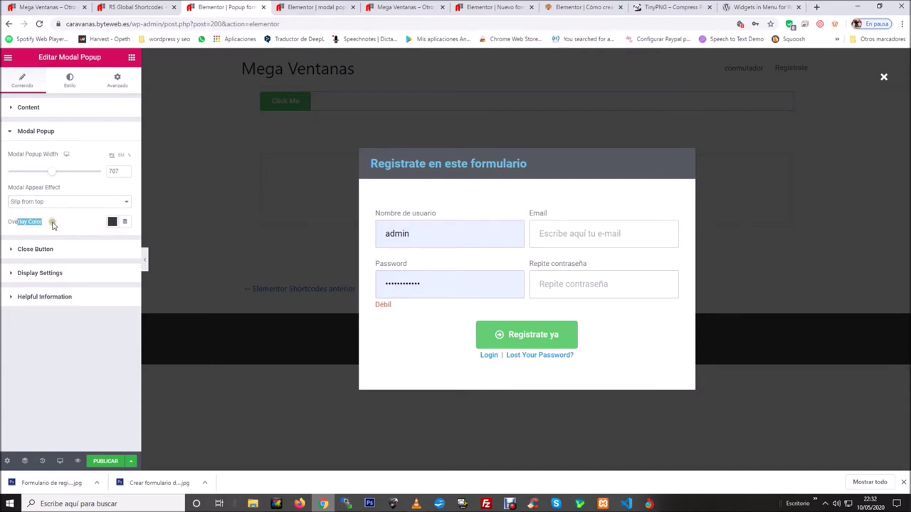
pyautogui.click(54, 224)
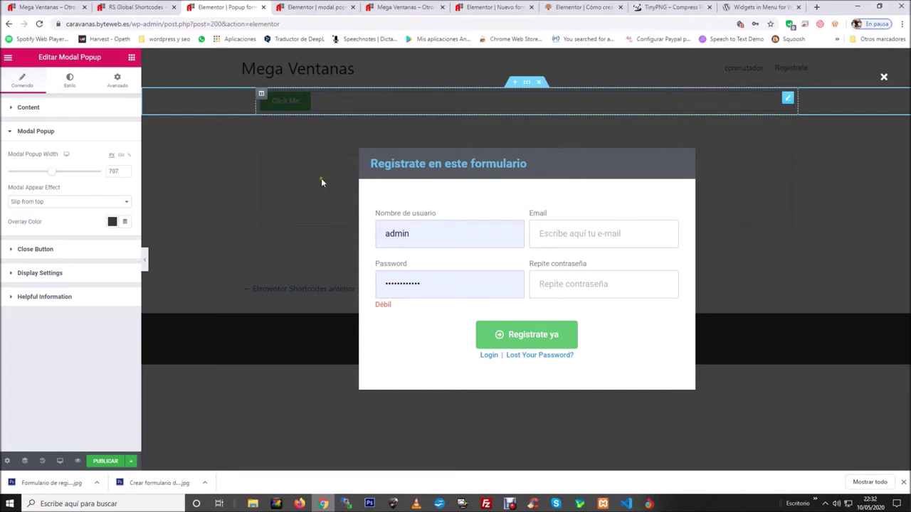
pyautogui.click(112, 222)
pyautogui.moveTo(145, 357); pyautogui.dragTo(158, 366)
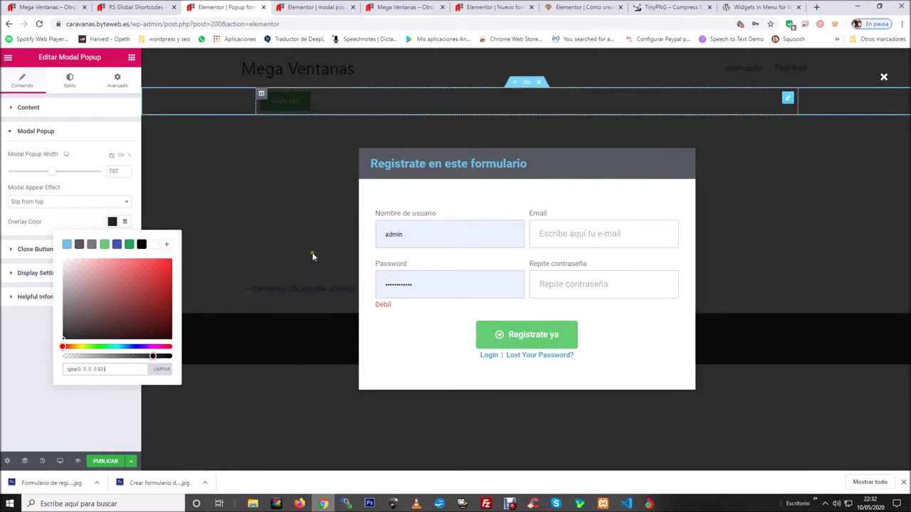
pyautogui.click(9, 357)
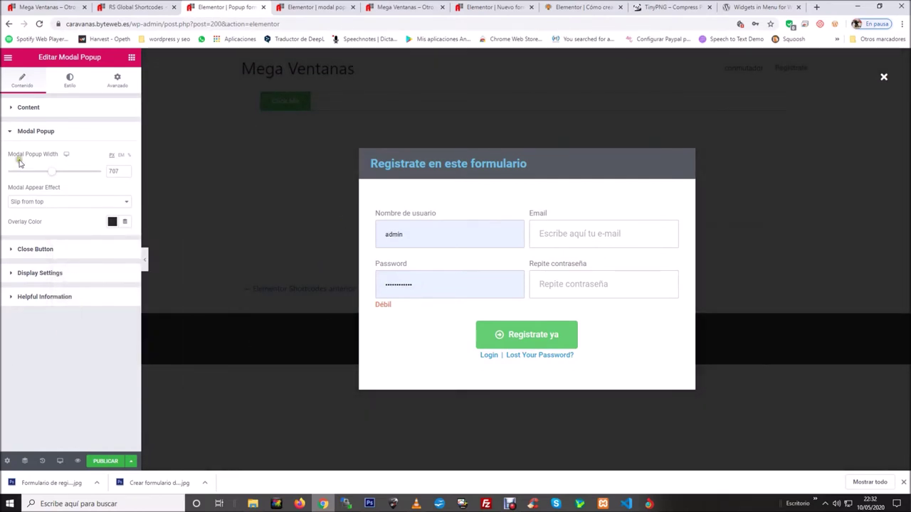
pyautogui.click(50, 133)
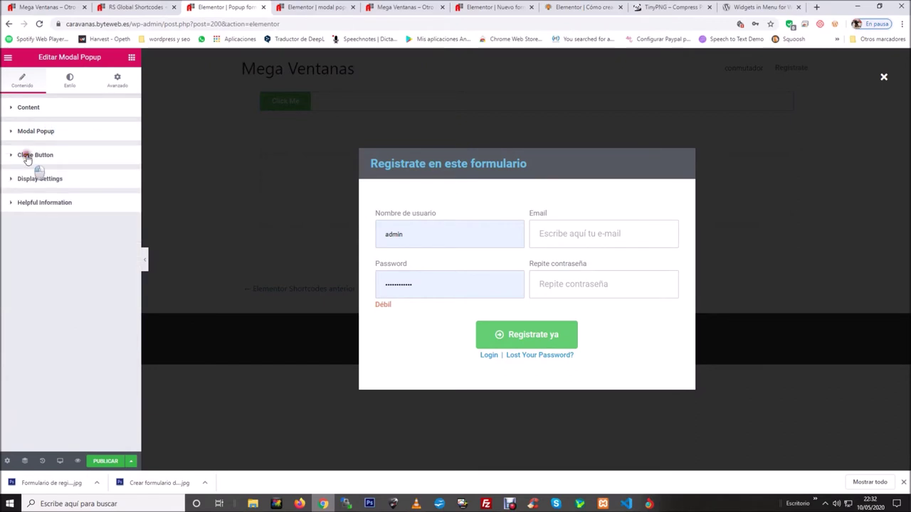
# Set the close X size to 43 and keep its color white after trying green.
pyautogui.click(27, 157)
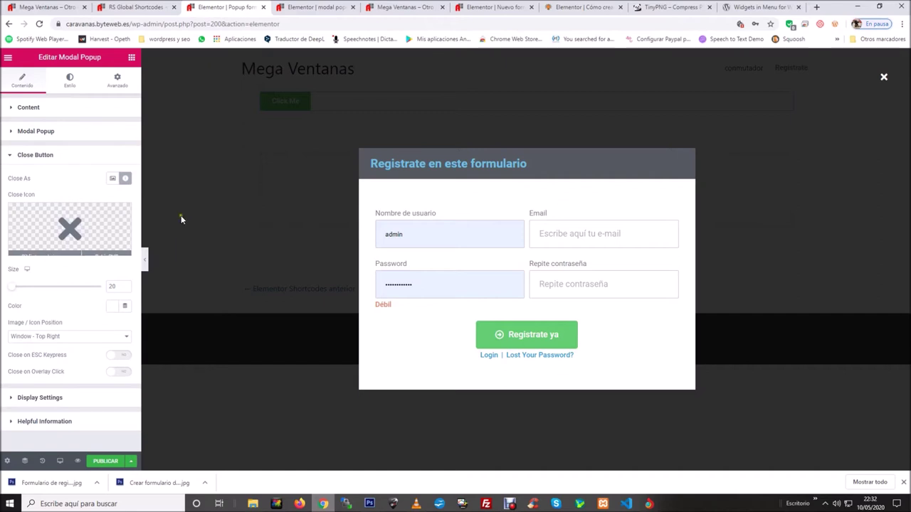
pyautogui.moveTo(69, 220)
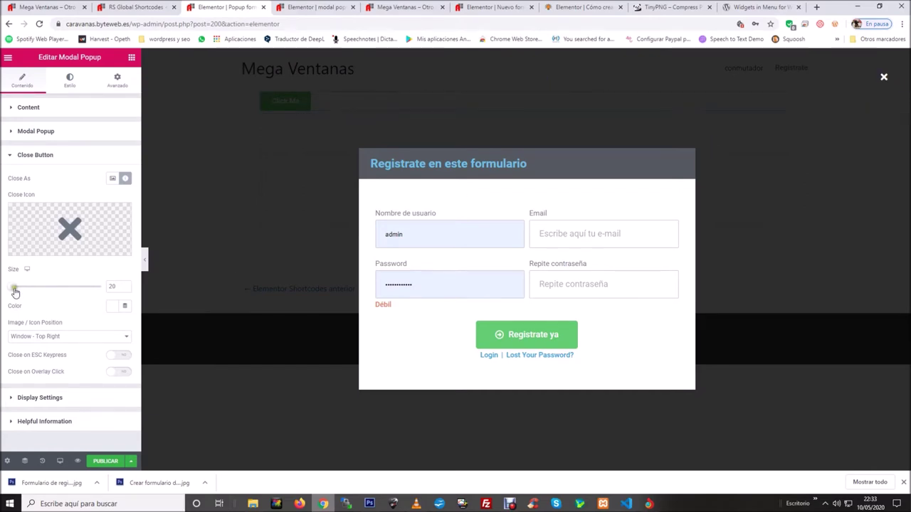
pyautogui.moveTo(14, 291); pyautogui.dragTo(19, 288)
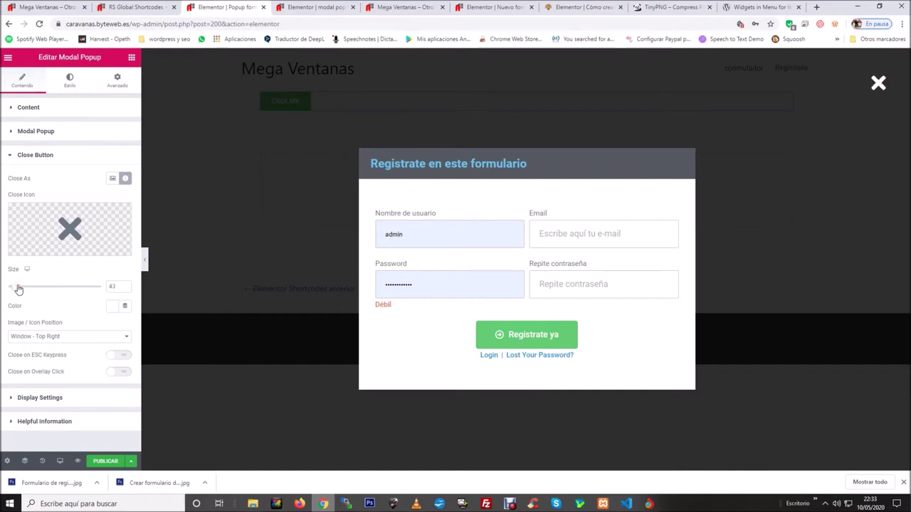
pyautogui.click(112, 309)
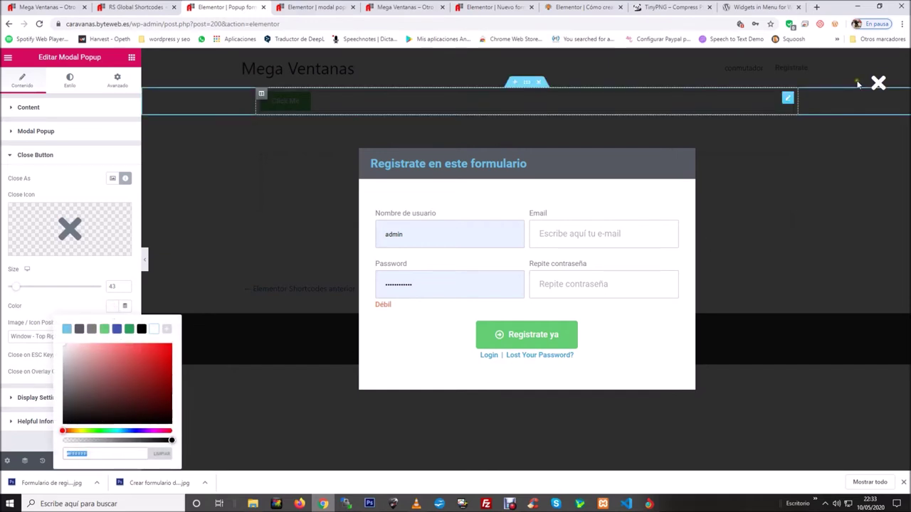
pyautogui.click(104, 329)
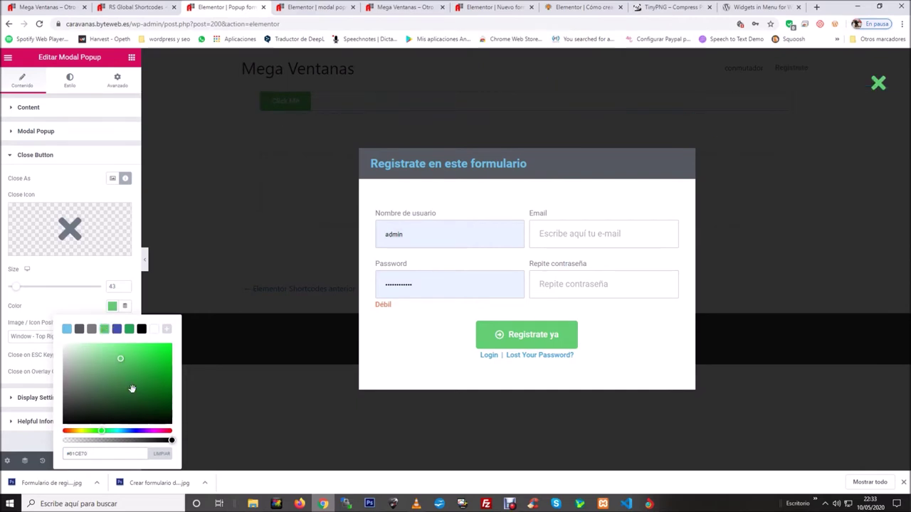
pyautogui.click(154, 329)
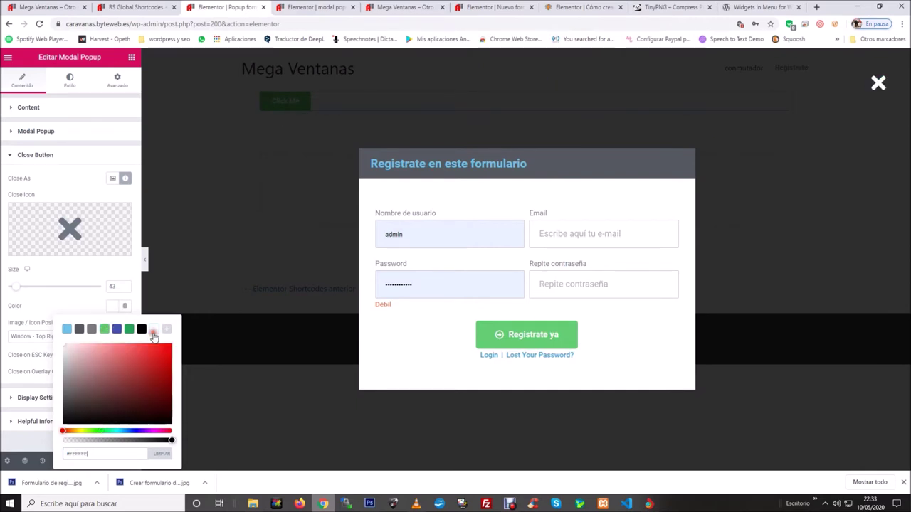
pyautogui.click(50, 295)
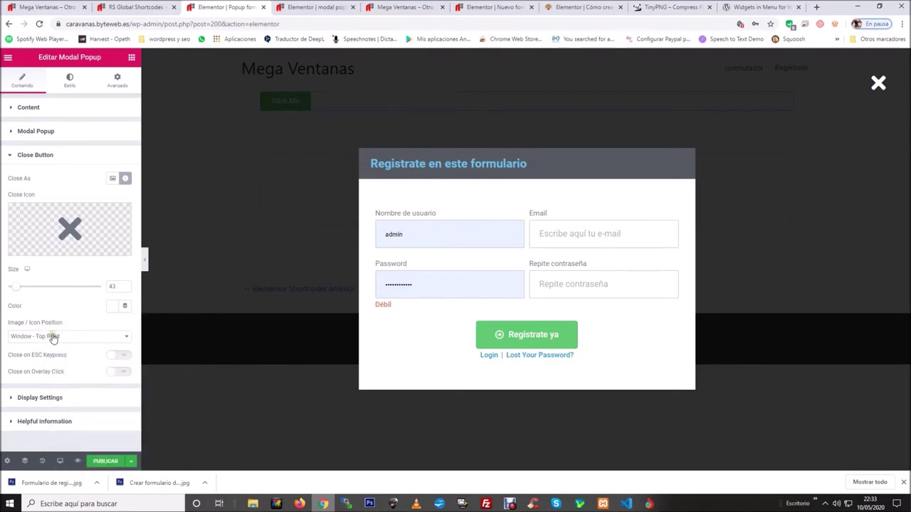
pyautogui.moveTo(69, 324); pyautogui.dragTo(29, 325)
pyautogui.click(115, 336)
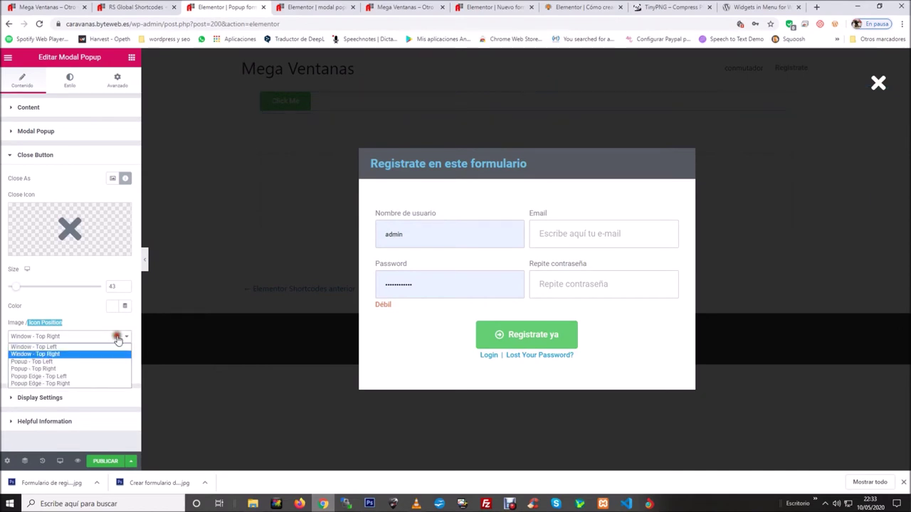
pyautogui.click(28, 347)
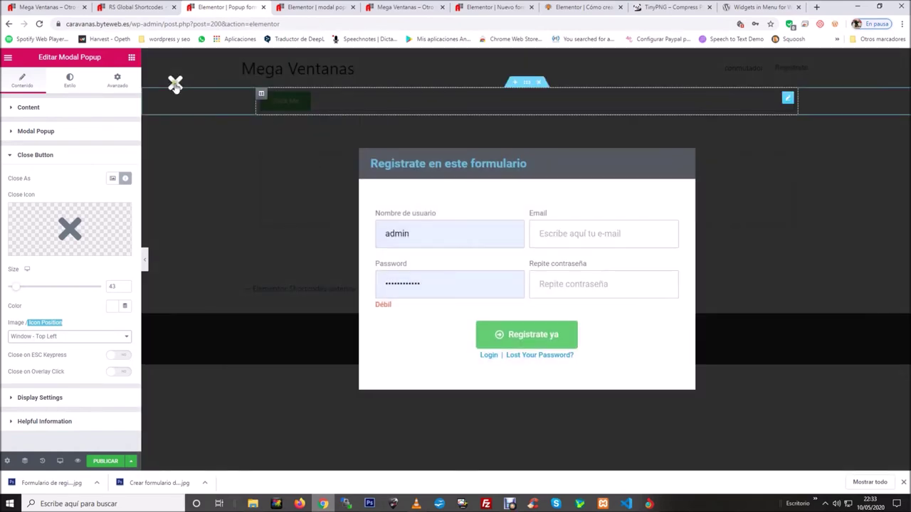
pyautogui.click(100, 339)
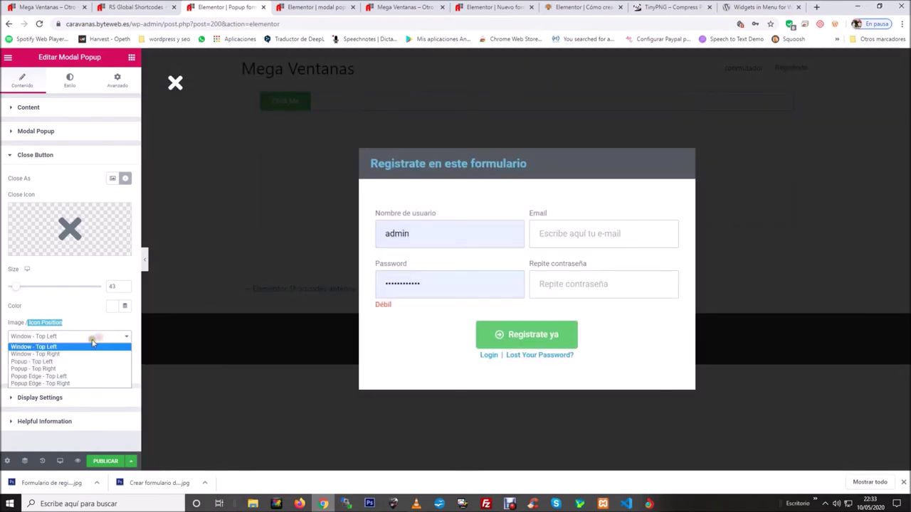
pyautogui.click(67, 385)
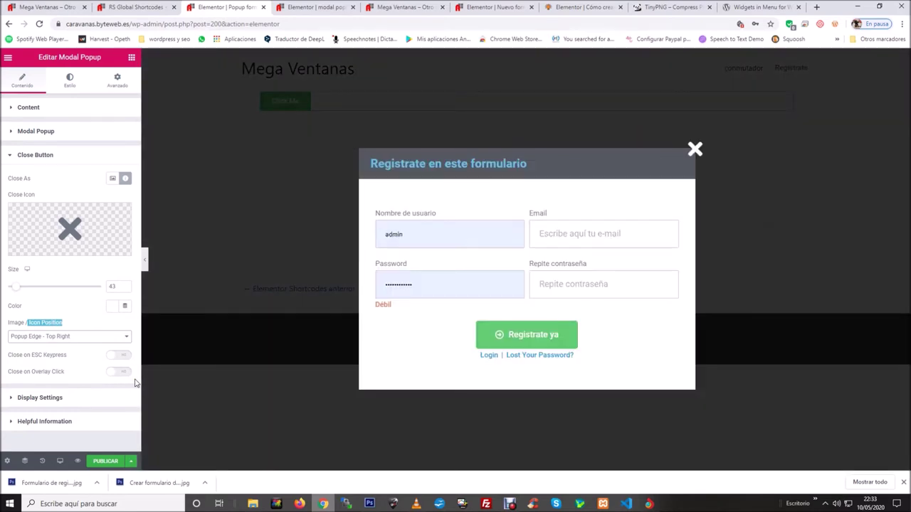
pyautogui.click(121, 338)
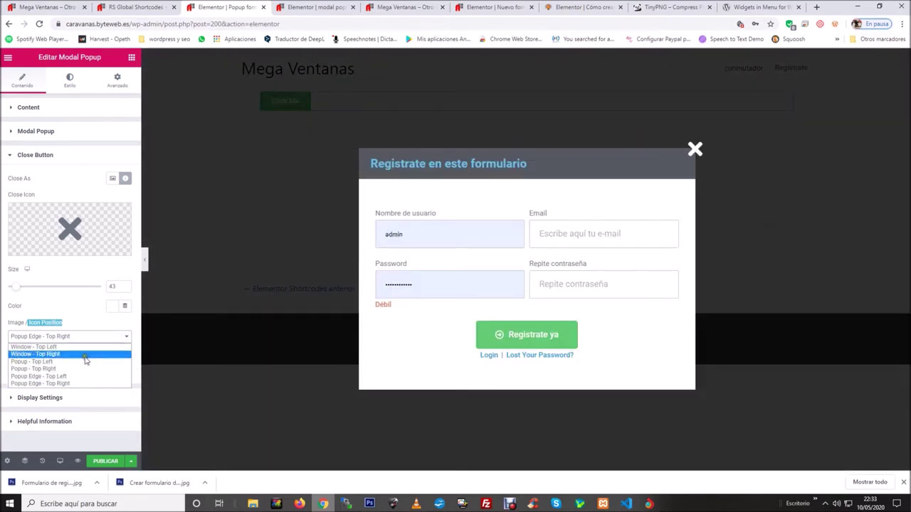
pyautogui.click(63, 354)
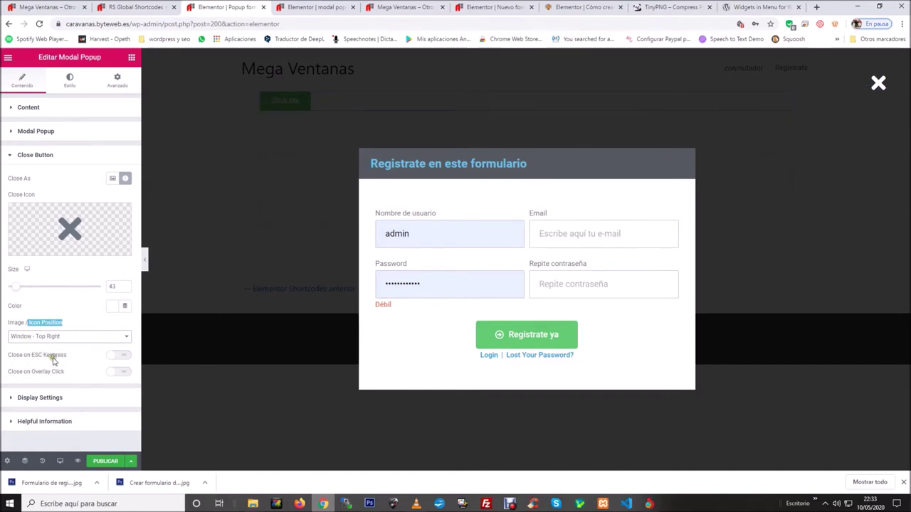
# Enable Close on ESC Keypress and Close on Overlay Click, then expand Display Settings.
pyautogui.moveTo(68, 357); pyautogui.dragTo(124, 360)
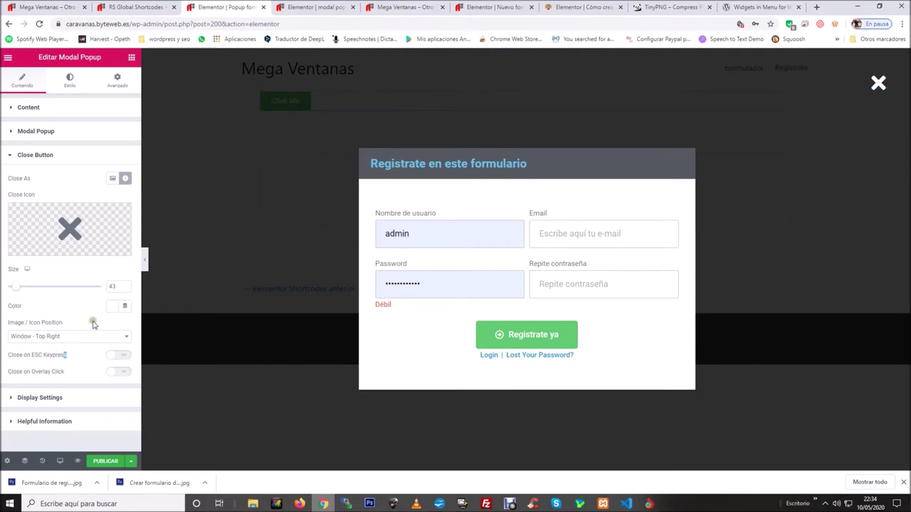
pyautogui.moveTo(6, 371); pyautogui.dragTo(74, 371)
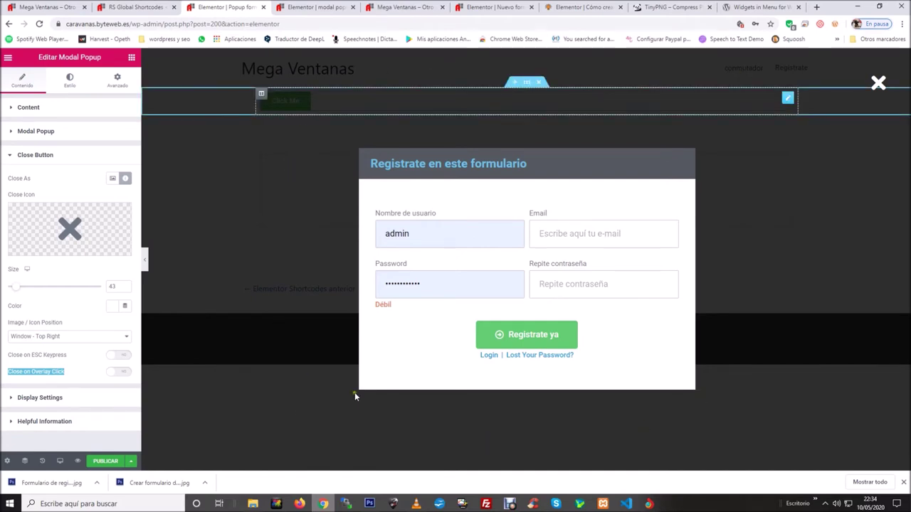
pyautogui.click(125, 355)
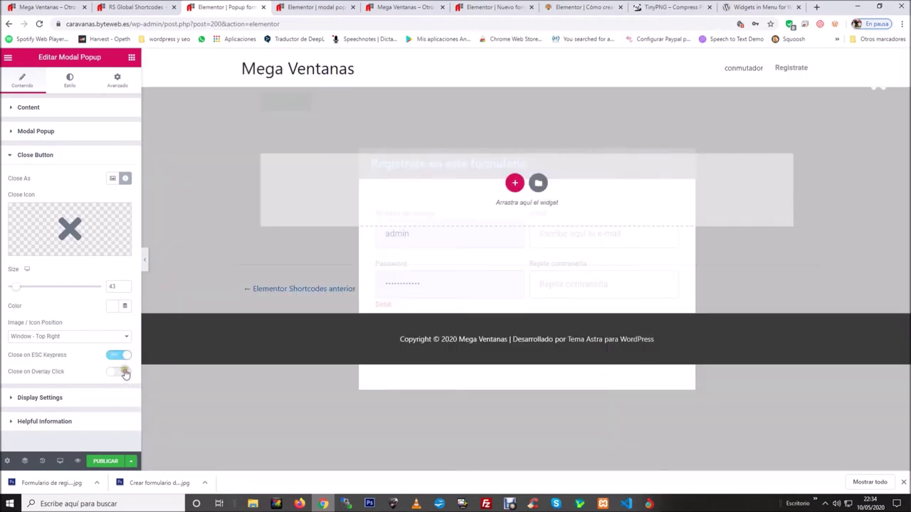
pyautogui.click(121, 371)
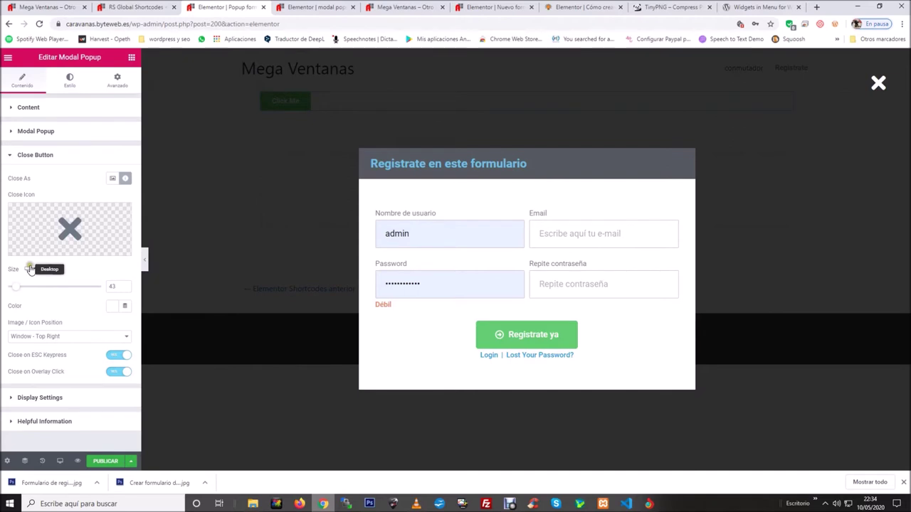
pyautogui.click(54, 398)
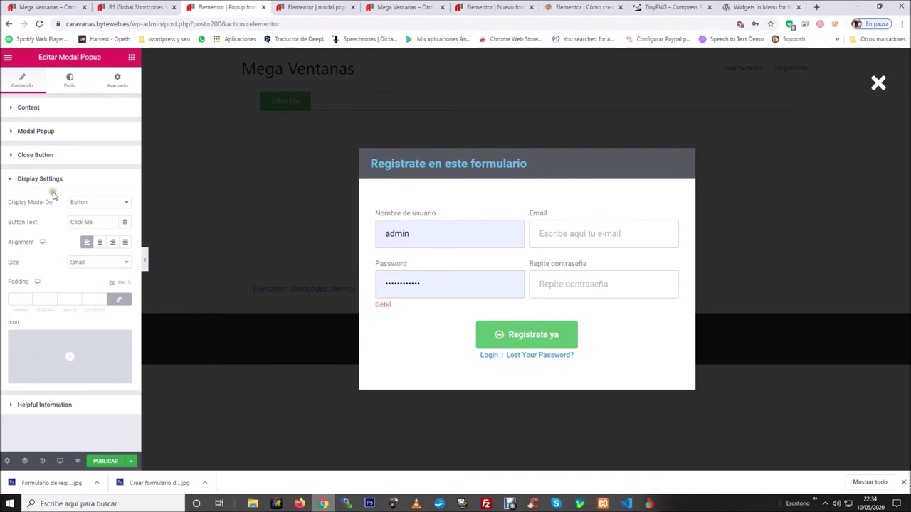
# Set Display Modal On to Icon and review the content, display and close-button settings.
pyautogui.moveTo(52, 202); pyautogui.dragTo(8, 203)
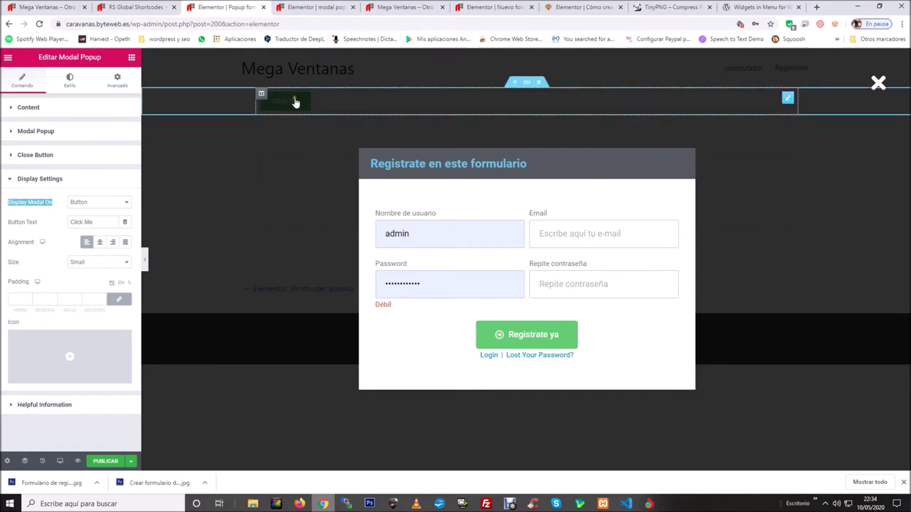
pyautogui.click(126, 204)
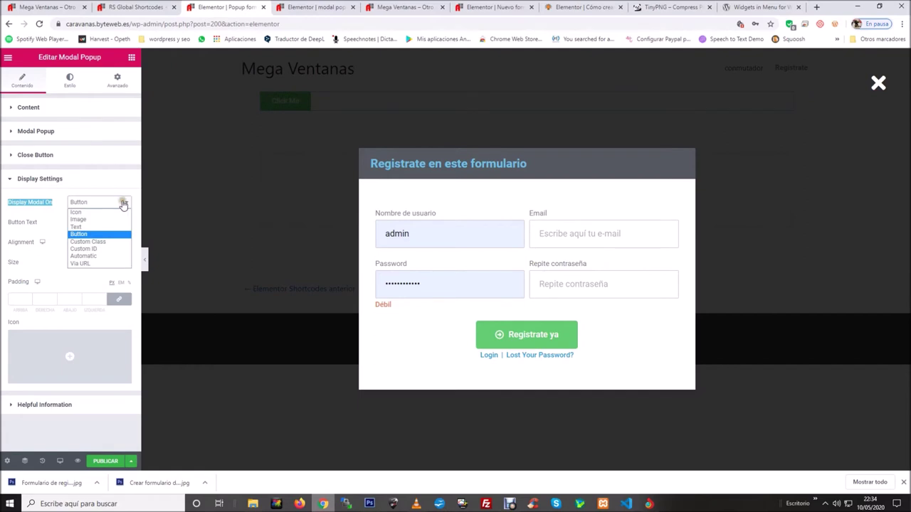
pyautogui.click(100, 213)
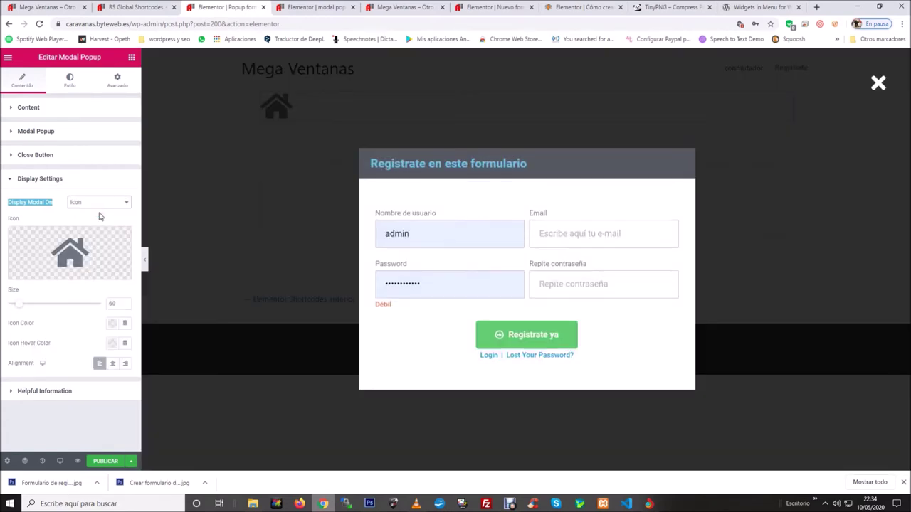
pyautogui.click(45, 106)
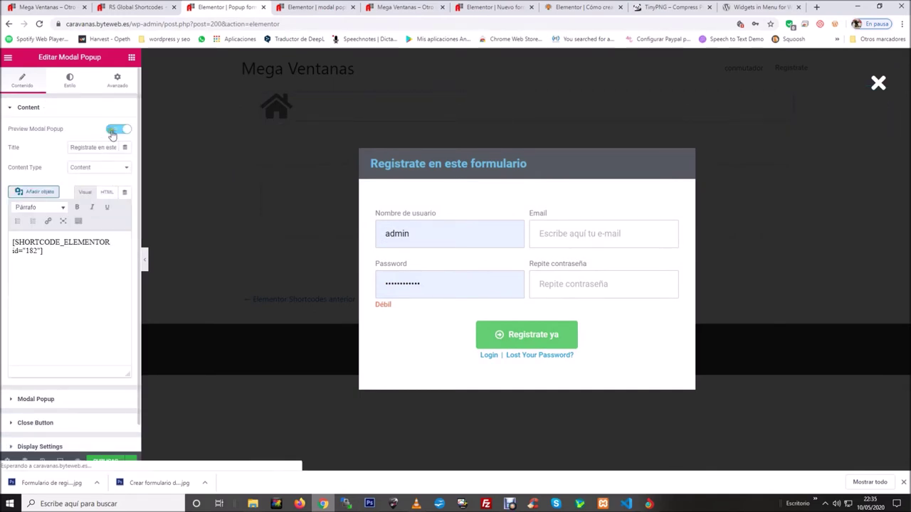
pyautogui.click(114, 129)
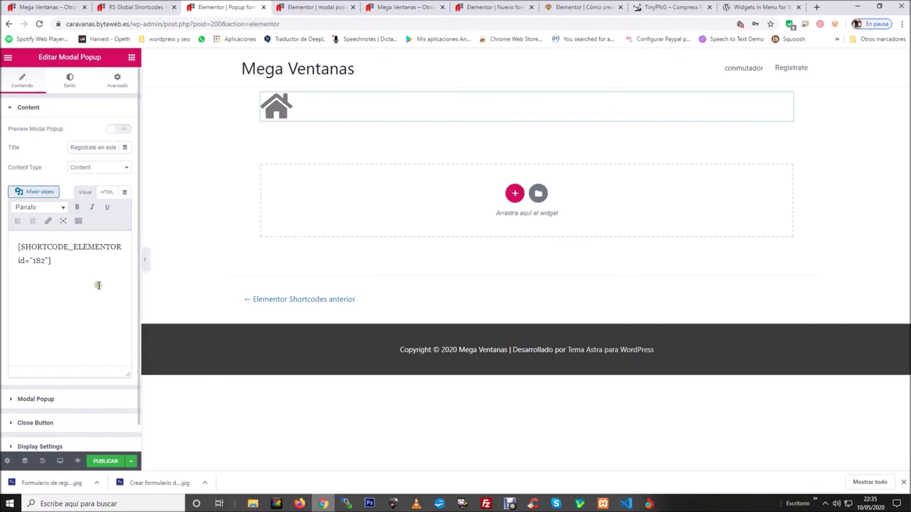
pyautogui.click(43, 447)
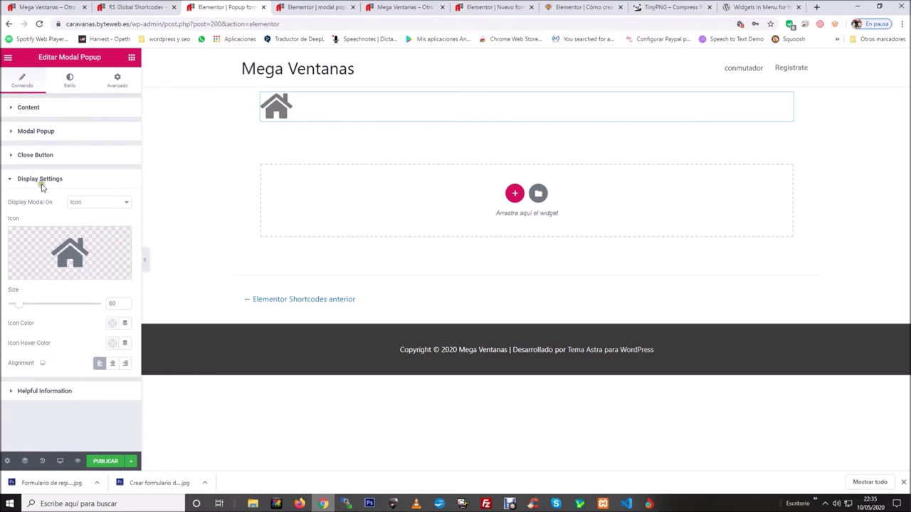
pyautogui.click(31, 156)
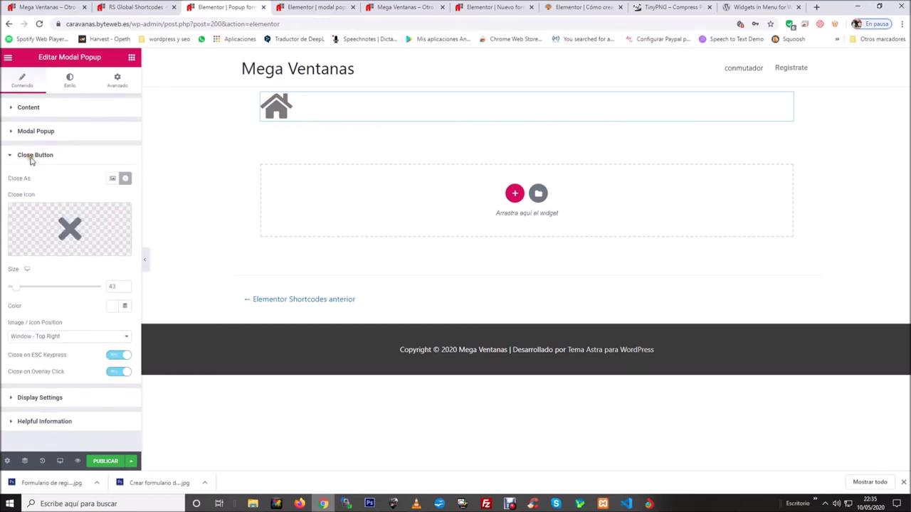
pyautogui.click(43, 398)
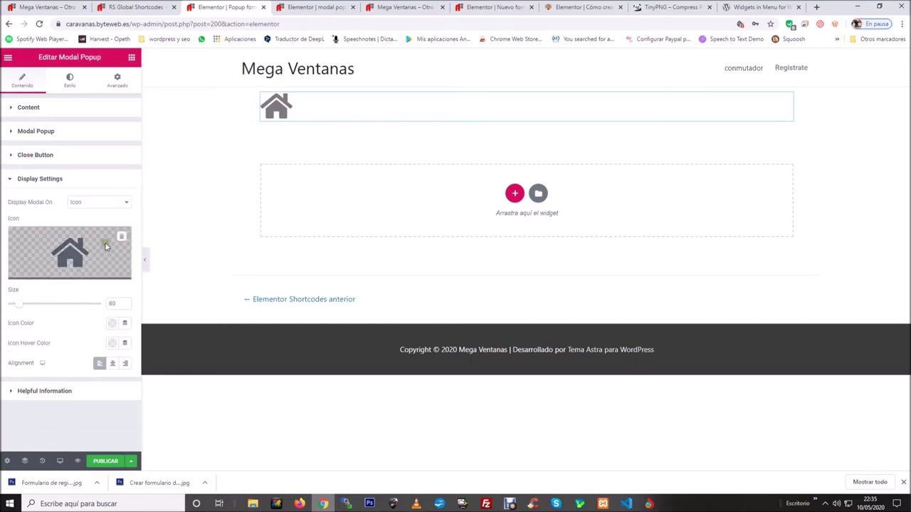
# Test that the home icon opens the popup, then switch Display Modal On to Image.
pyautogui.click(279, 108)
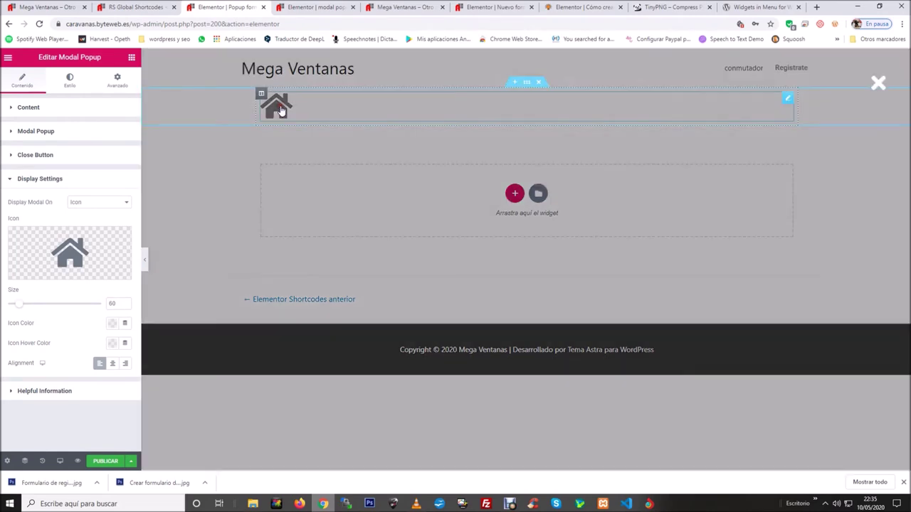
pyautogui.click(879, 83)
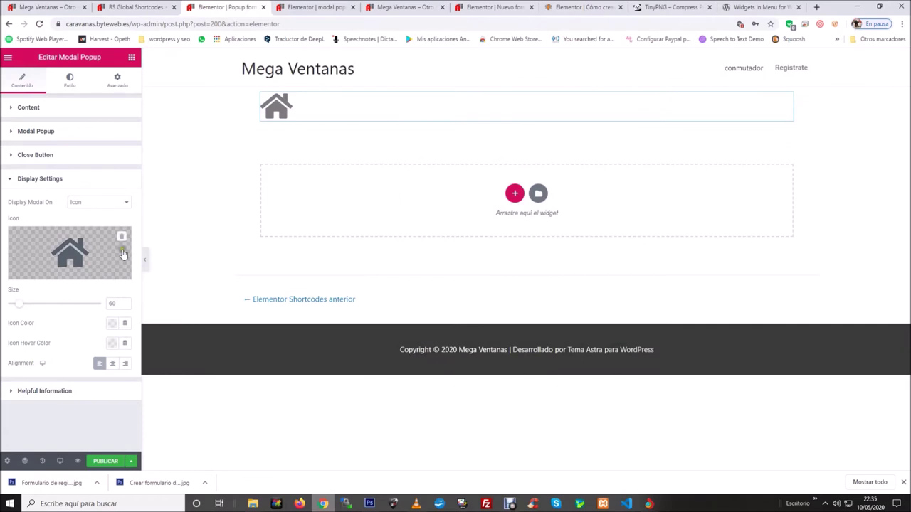
pyautogui.click(107, 202)
pyautogui.click(99, 220)
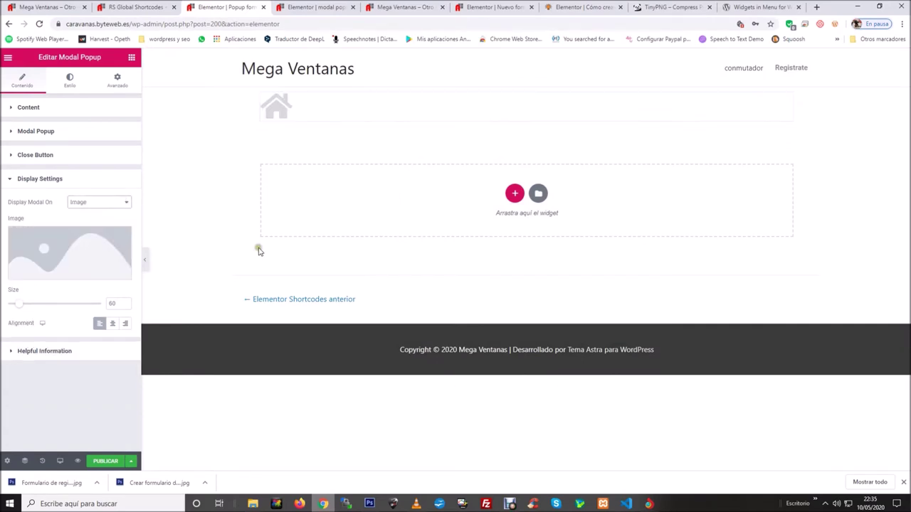
# Insert the grey window-frame picture as the trigger image and test that it opens the popup.
pyautogui.click(69, 252)
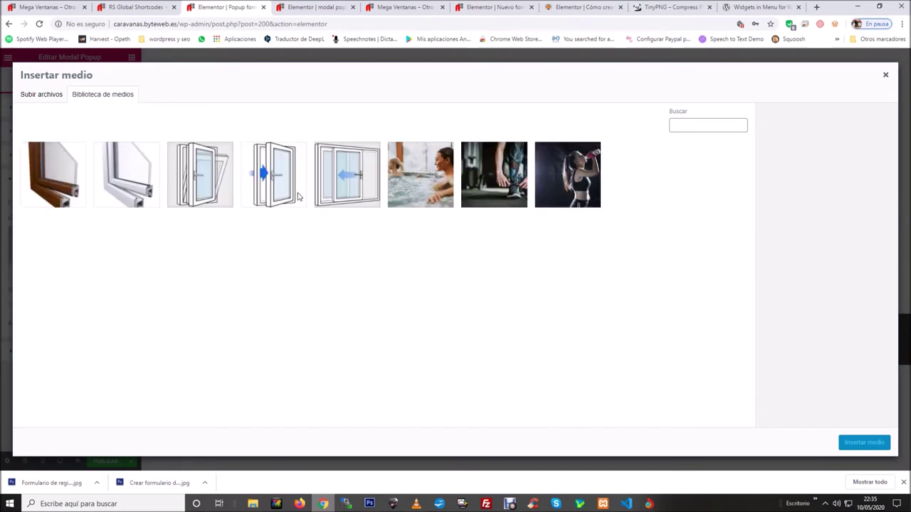
pyautogui.click(132, 174)
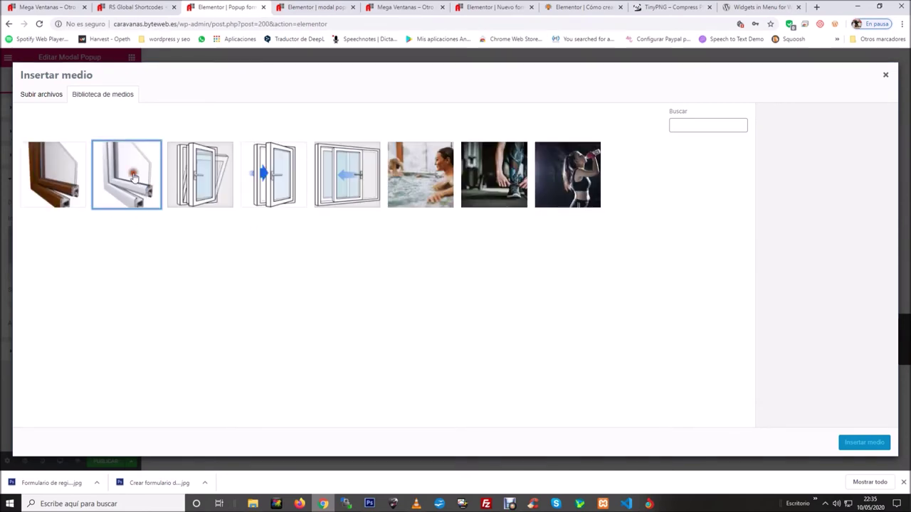
pyautogui.click(877, 445)
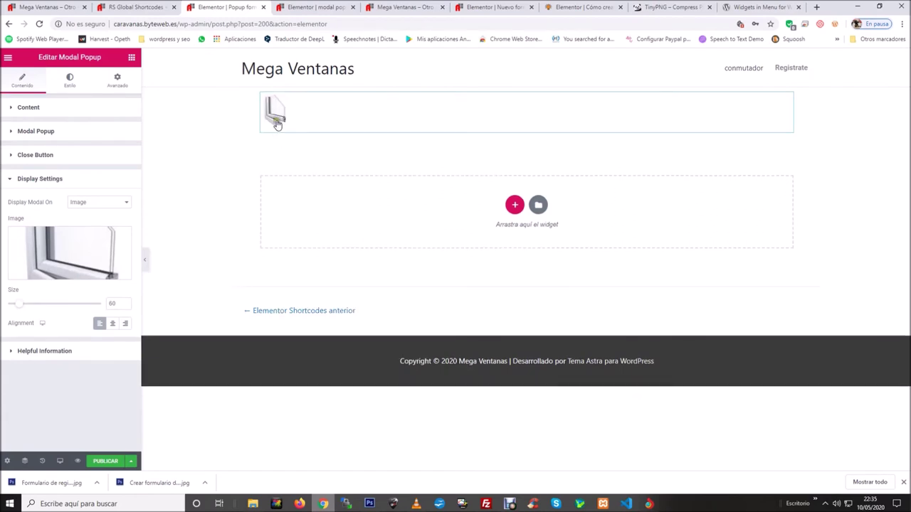
pyautogui.click(276, 115)
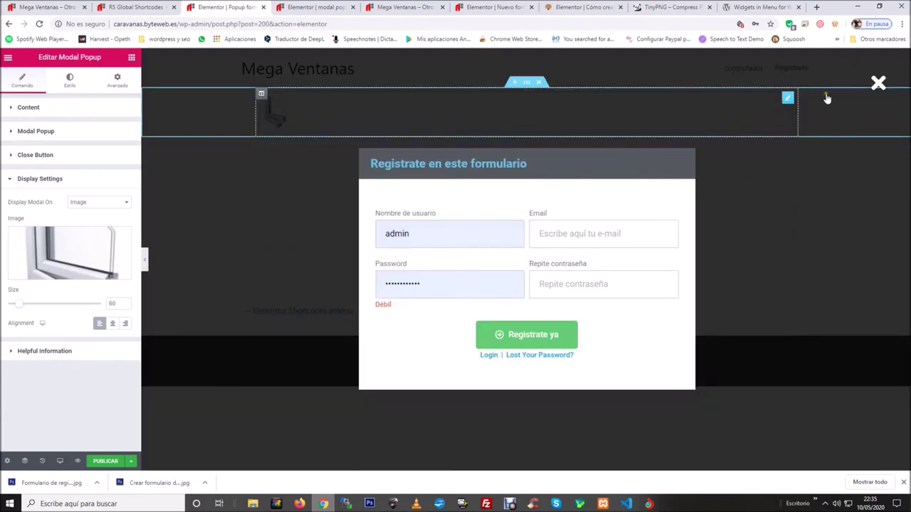
pyautogui.click(880, 84)
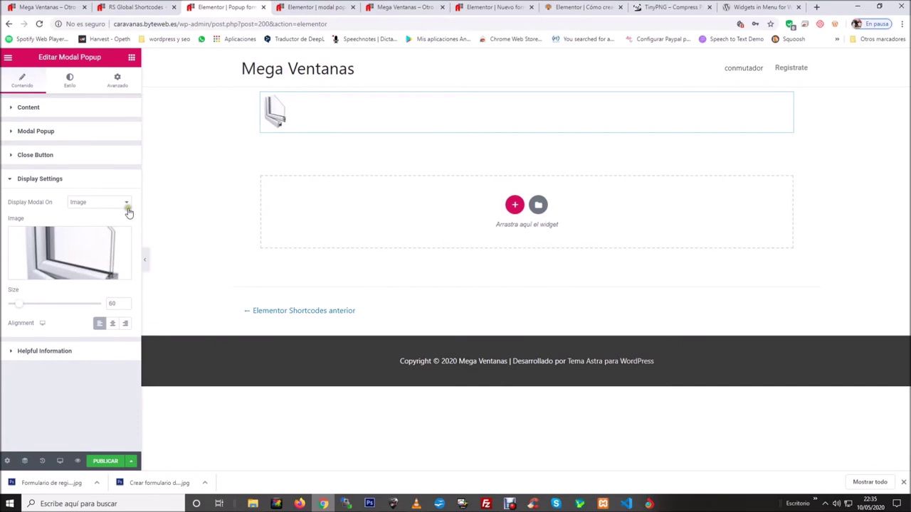
pyautogui.click(126, 204)
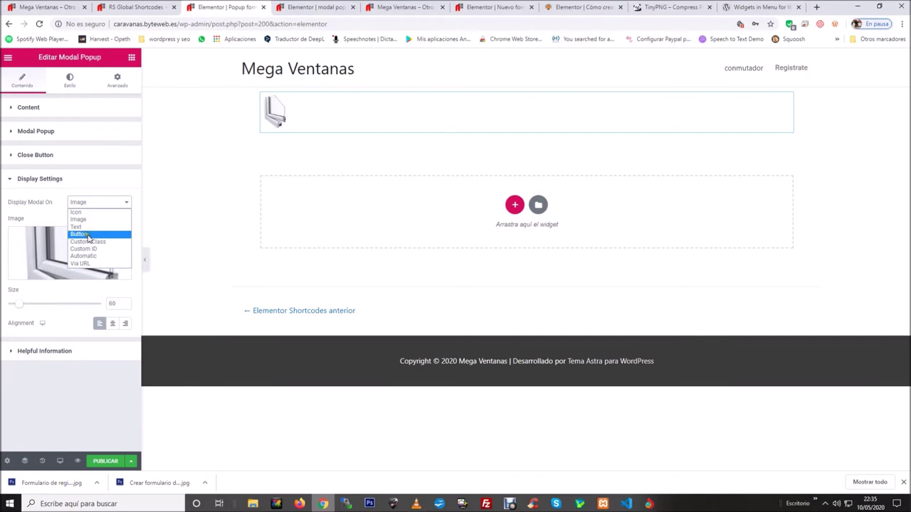
# Switch the trigger to Button and relabel it 'Registrate en nuestra web'.
pyautogui.click(80, 234)
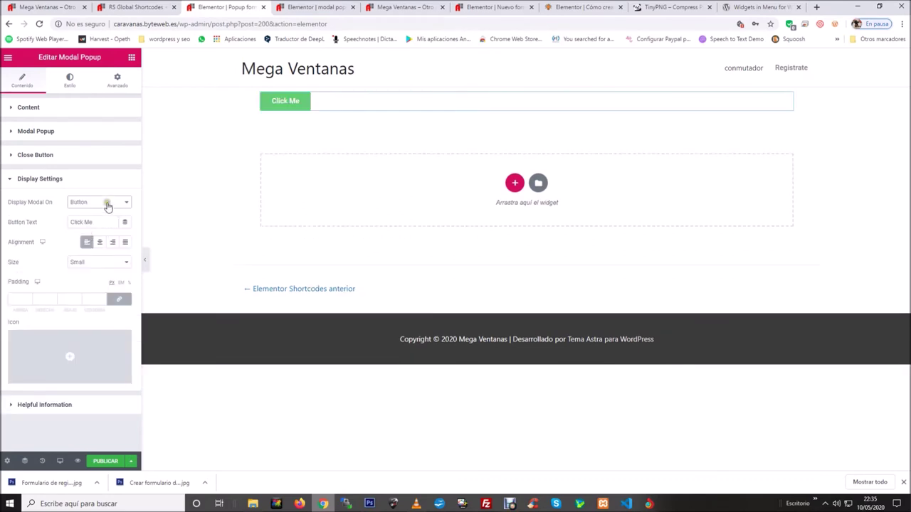
pyautogui.moveTo(106, 223); pyautogui.dragTo(70, 221)
pyautogui.press('BackSpace')
pyautogui.write('Registrate en nuestra web')
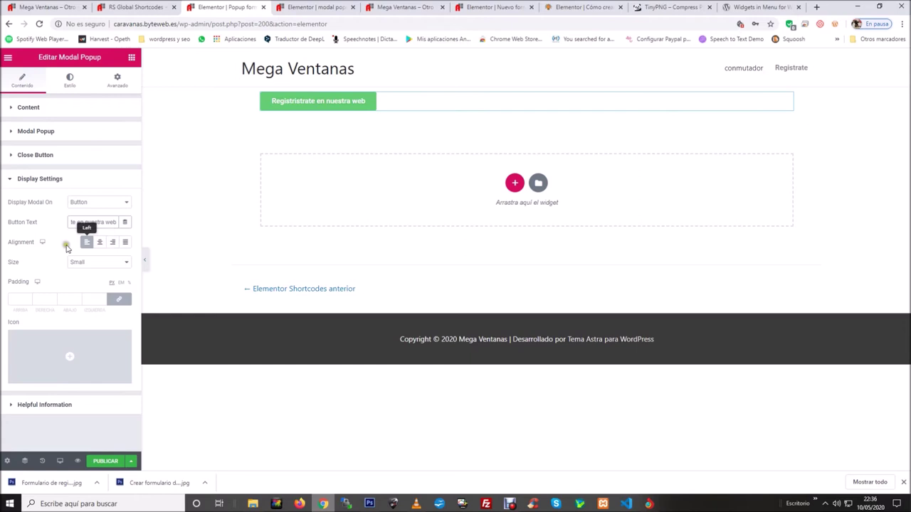
# Centre the button and set its size to Large.
pyautogui.moveTo(34, 242); pyautogui.dragTo(11, 242)
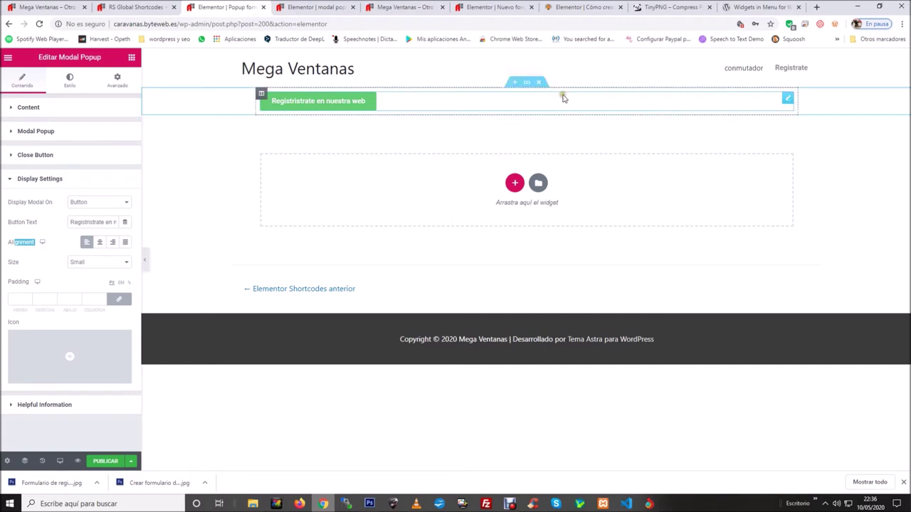
pyautogui.click(100, 242)
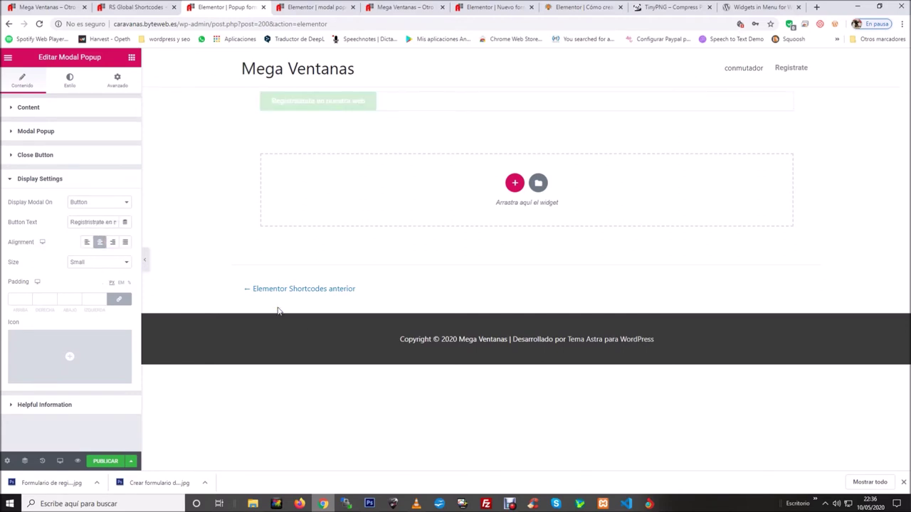
pyautogui.click(111, 242)
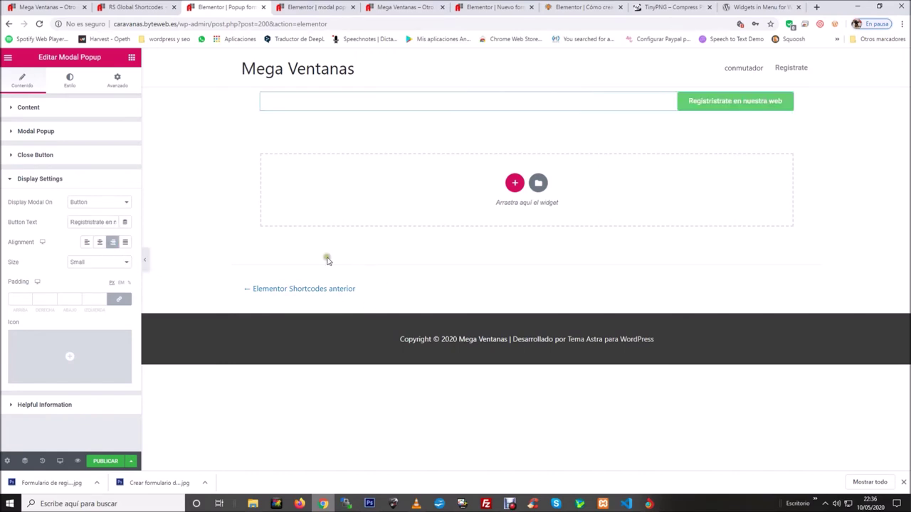
pyautogui.click(128, 244)
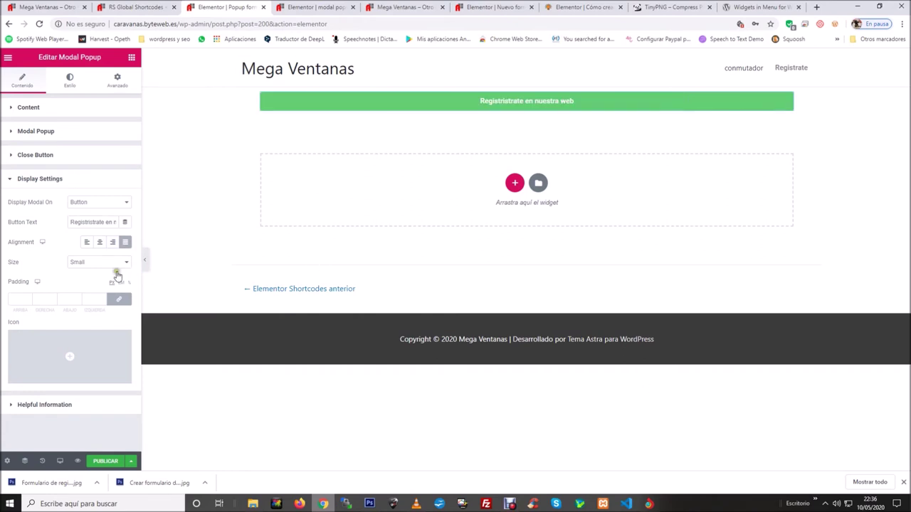
pyautogui.click(99, 242)
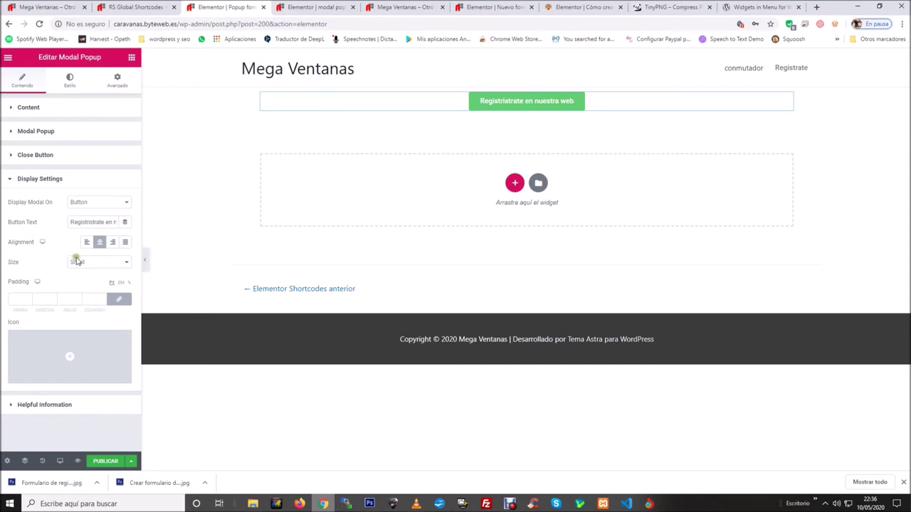
pyautogui.click(100, 267)
pyautogui.click(8, 263)
pyautogui.click(124, 263)
pyautogui.click(98, 294)
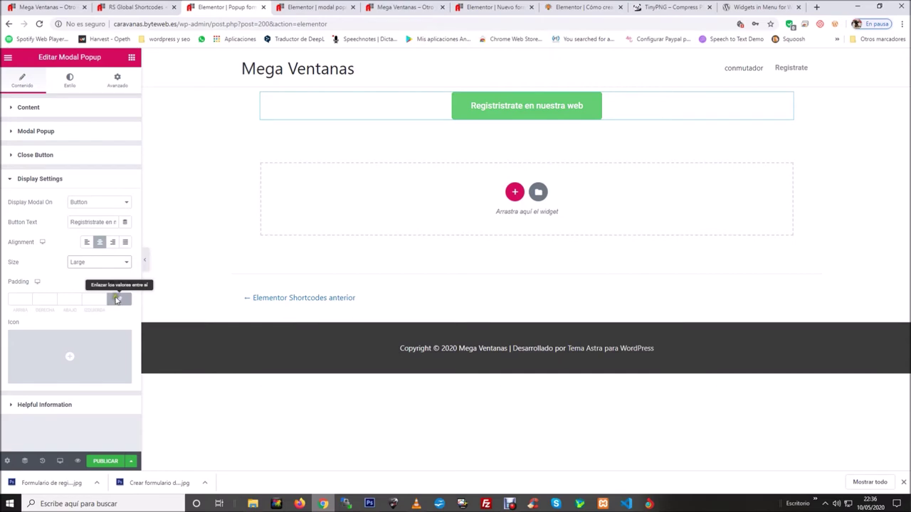
pyautogui.click(65, 344)
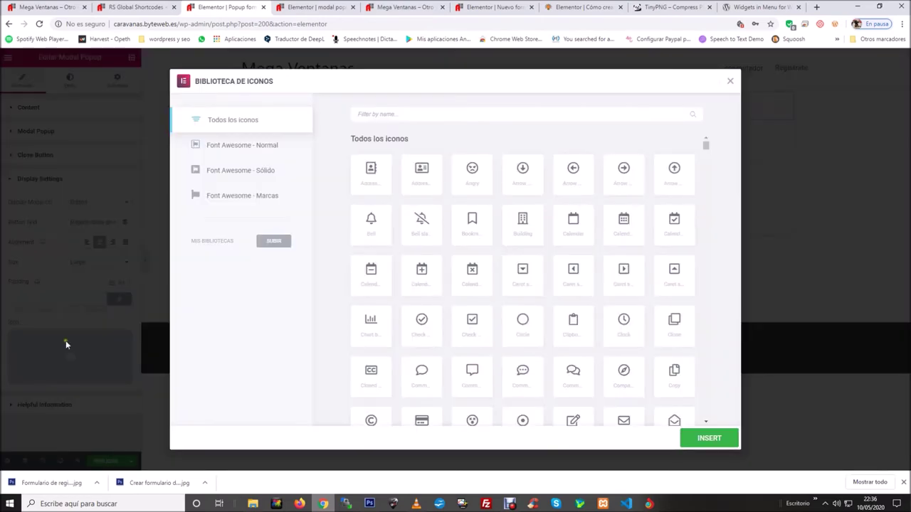
# Insert the hand-pointer icon from the Icon Library into the button.
pyautogui.scroll(-10, 612, 231)
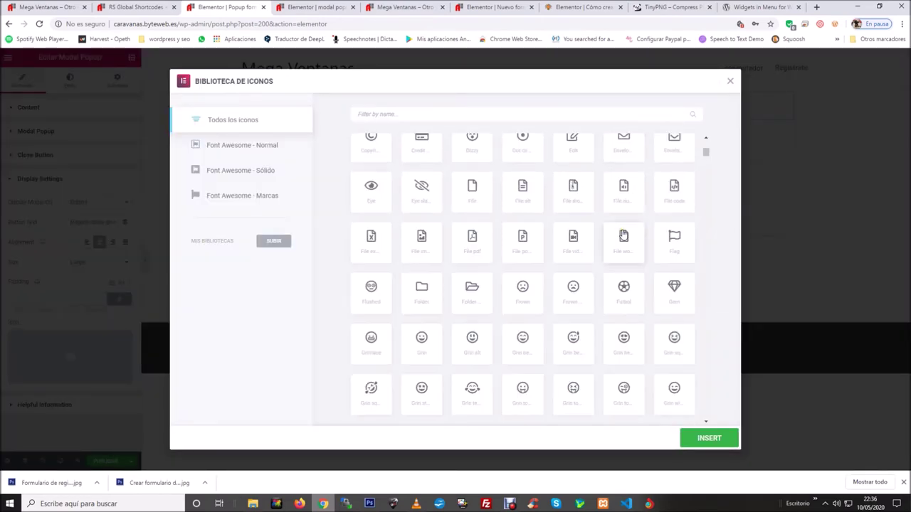
pyautogui.scroll(-2, 623, 234)
pyautogui.scroll(-3, 623, 234)
pyautogui.scroll(2, 622, 234)
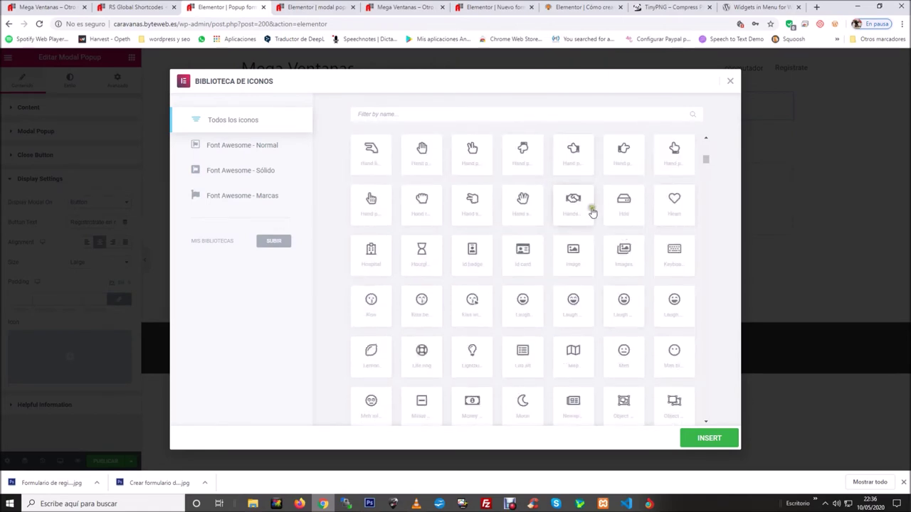
pyautogui.click(626, 160)
pyautogui.click(689, 441)
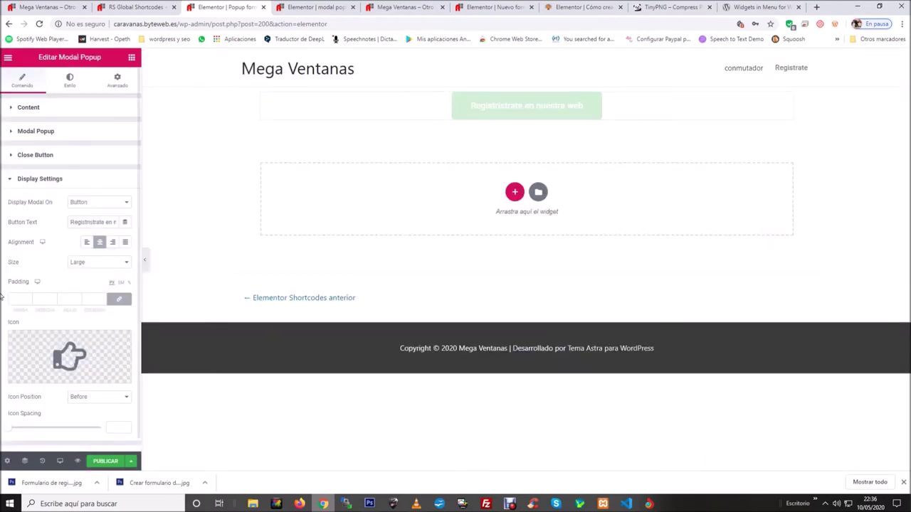
# Place the icon Before the text with an Icon Spacing of 20.
pyautogui.click(85, 384)
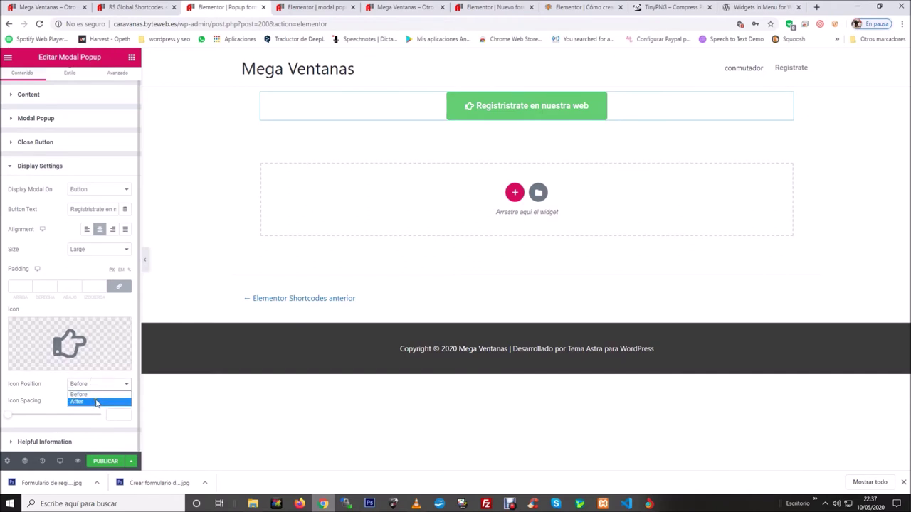
pyautogui.click(94, 402)
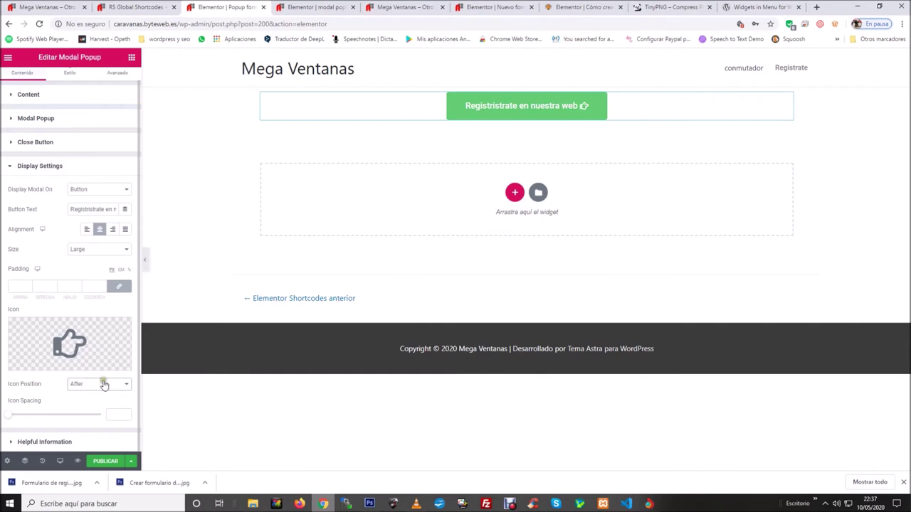
pyautogui.click(118, 390)
pyautogui.click(115, 392)
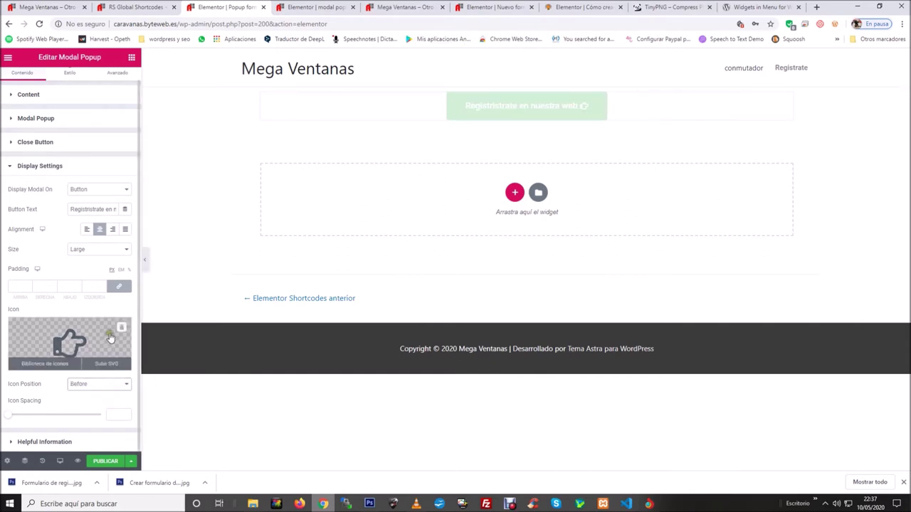
pyautogui.click(10, 420)
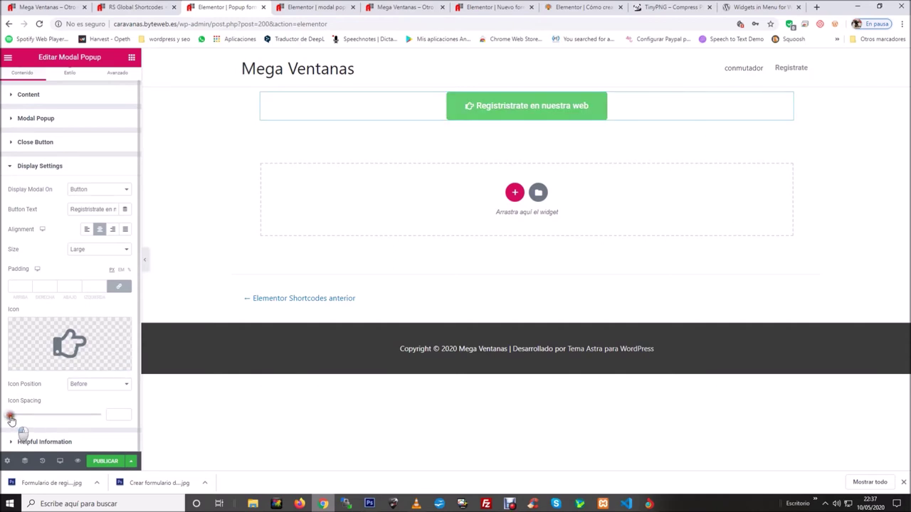
pyautogui.moveTo(11, 420); pyautogui.dragTo(45, 414)
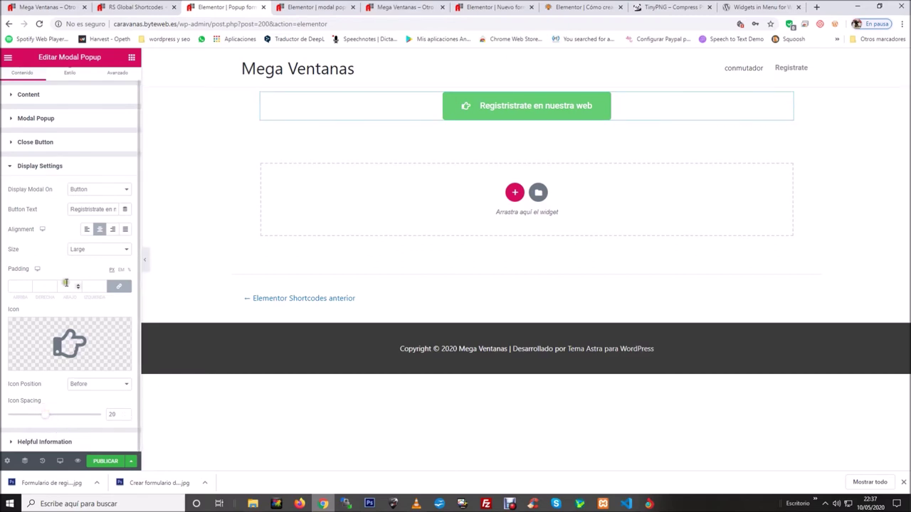
pyautogui.scroll(1, 71, 402)
pyautogui.scroll(-1, 75, 391)
pyautogui.scroll(1, 106, 179)
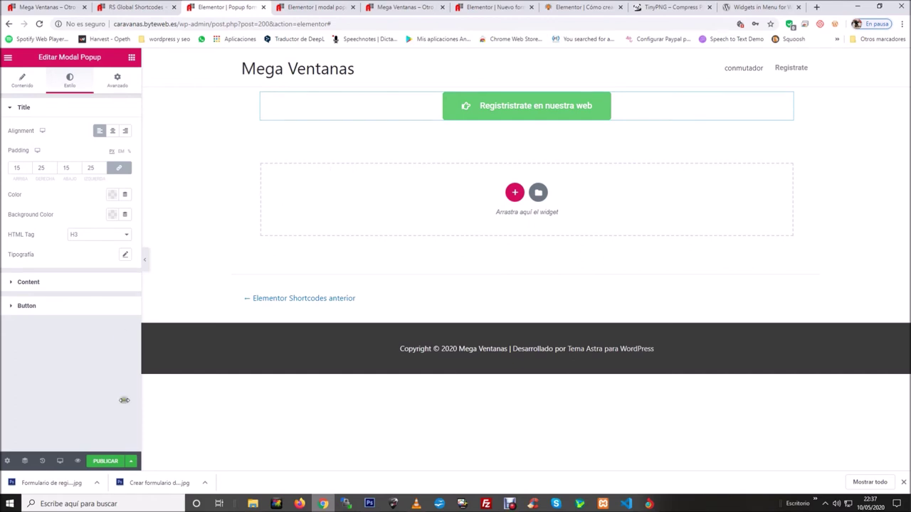
# Publish the registration popup and return to the RS Global Shortcodes list.
pyautogui.click(106, 462)
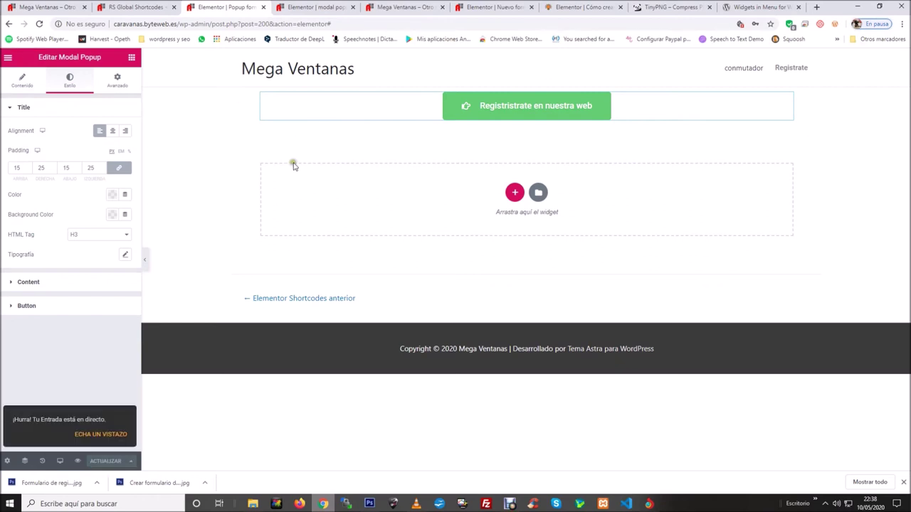
pyautogui.click(150, 6)
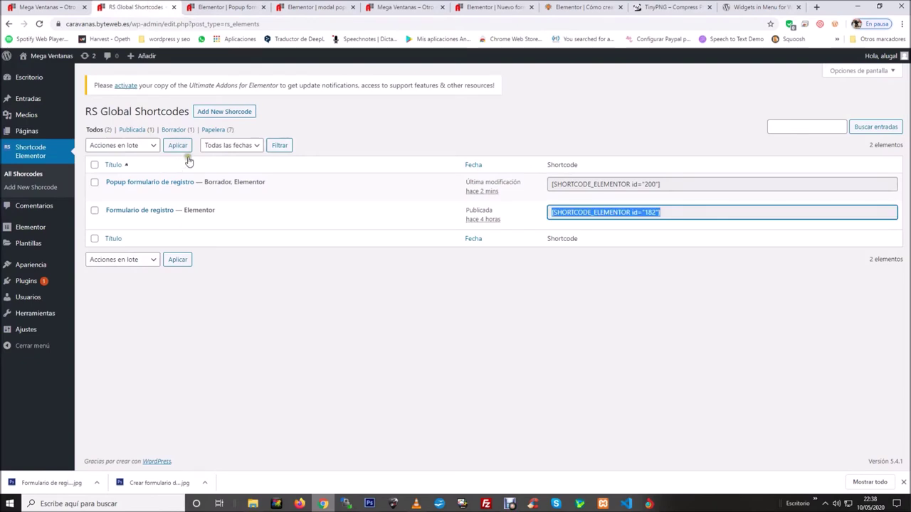
# Reload the list and copy the popup's shortcode [SHORTCODE_ELEMENTOR id="200"].
pyautogui.click(41, 25)
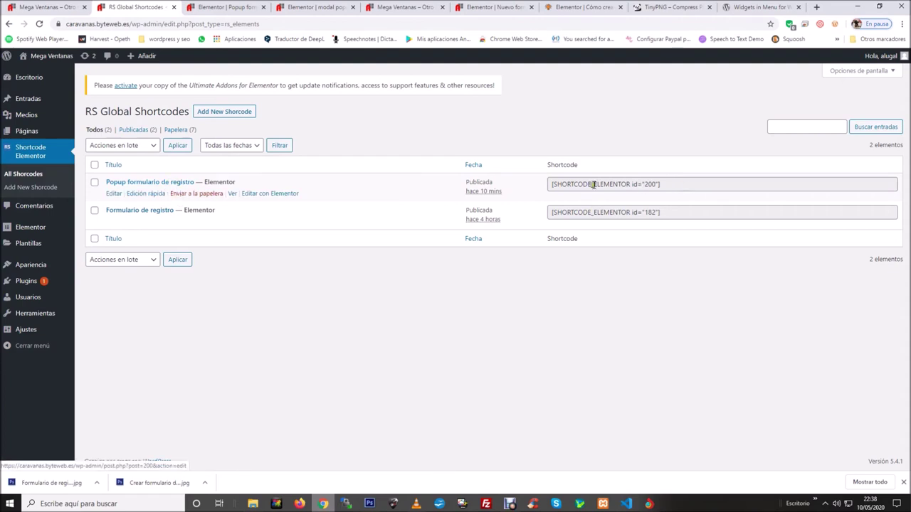
pyautogui.moveTo(662, 185); pyautogui.dragTo(550, 187)
pyautogui.rightClick(561, 188)
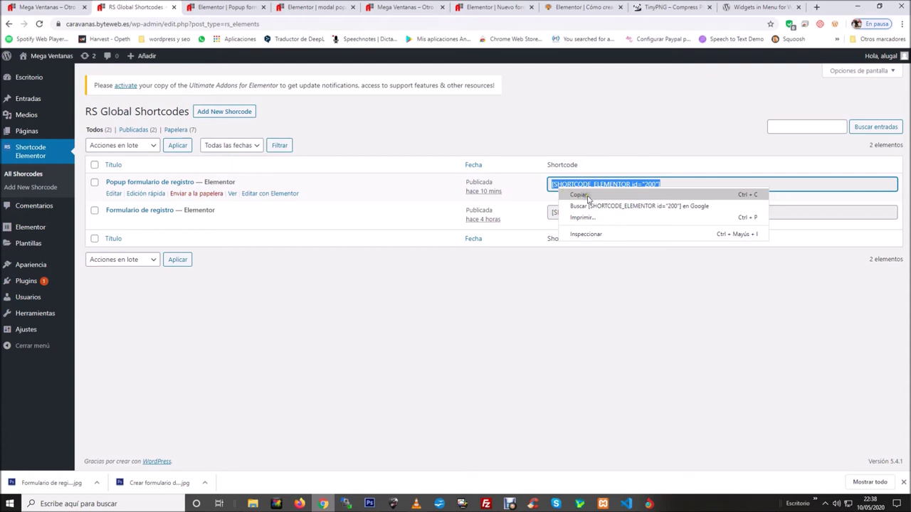
pyautogui.click(588, 198)
pyautogui.moveTo(42, 135)
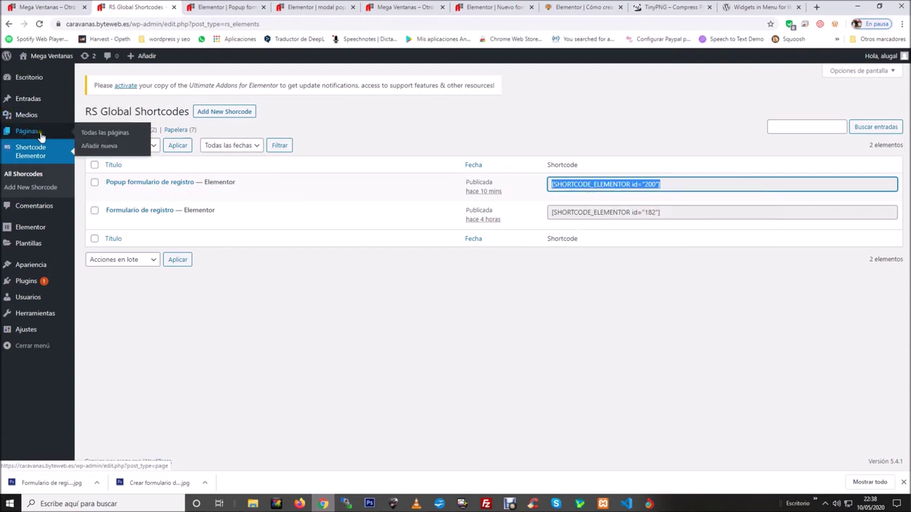
# Edit Página de ejemplo and paste the shortcode on a new line after the first quote.
pyautogui.click(109, 136)
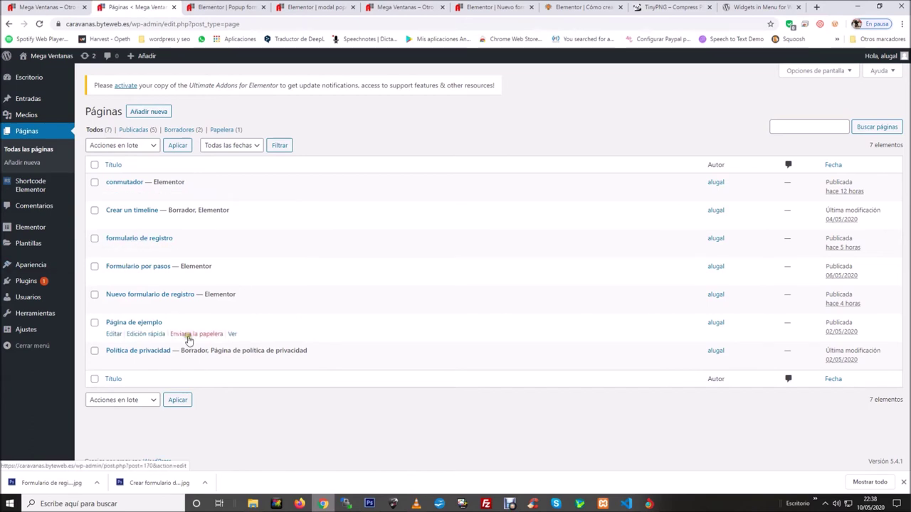
pyautogui.click(113, 334)
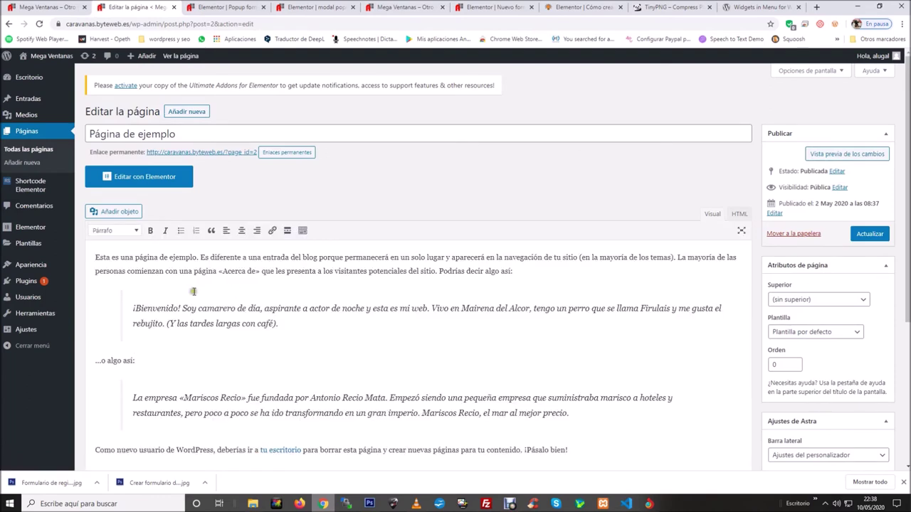
pyautogui.click(305, 325)
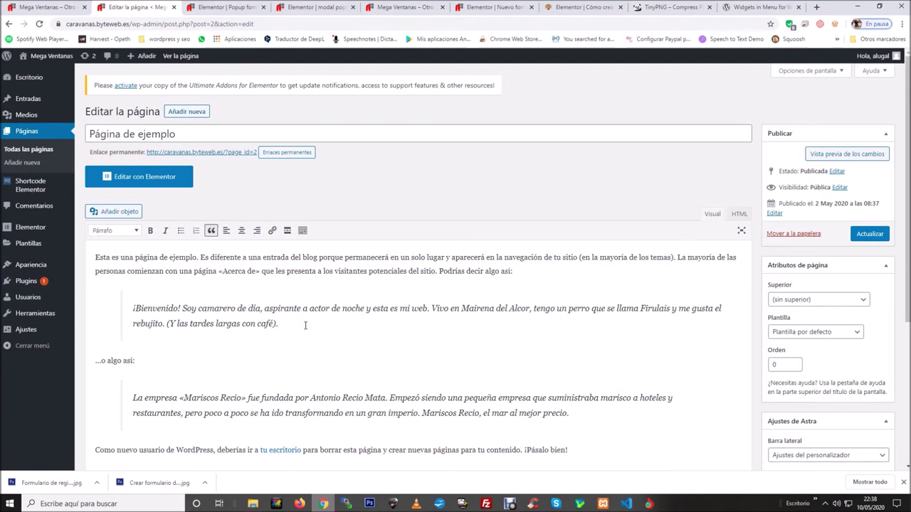
pyautogui.press('Return')
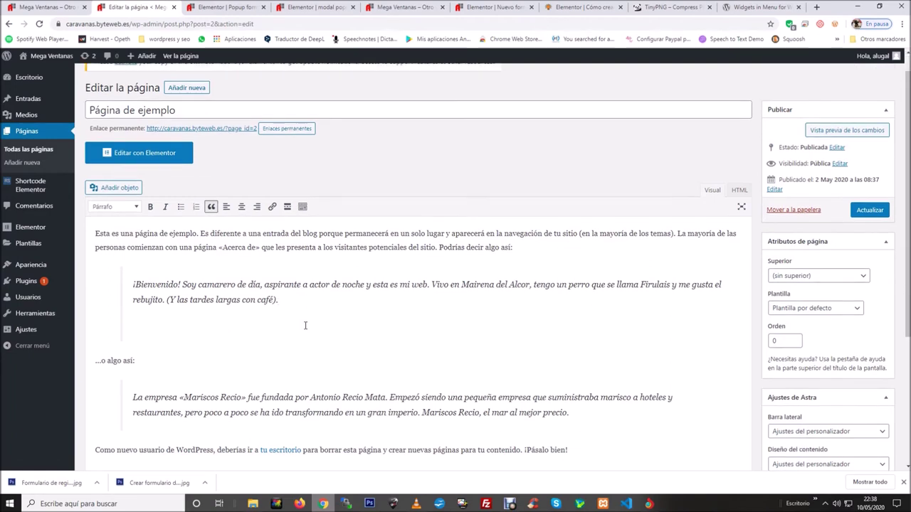
pyautogui.hotkey('ctrl', 'v')
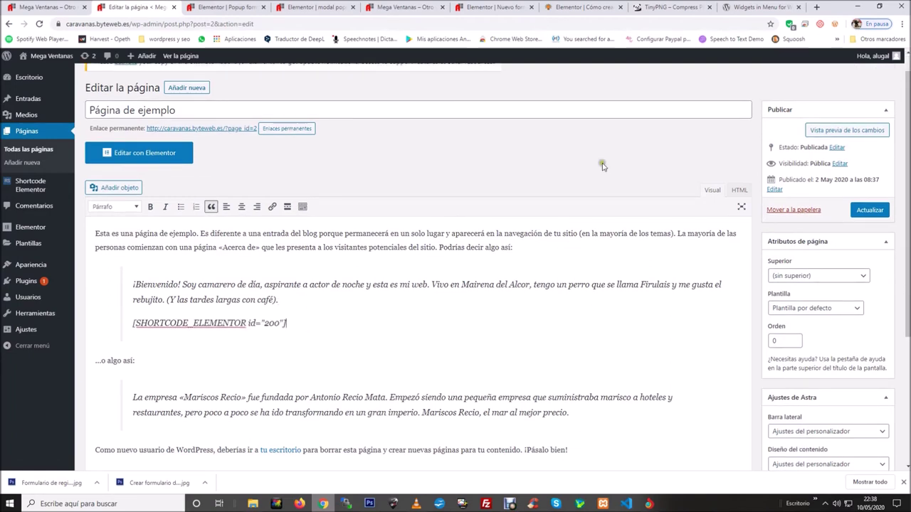
# In the HTML view, remove the <p> tags surrounding the shortcode.
pyautogui.click(738, 190)
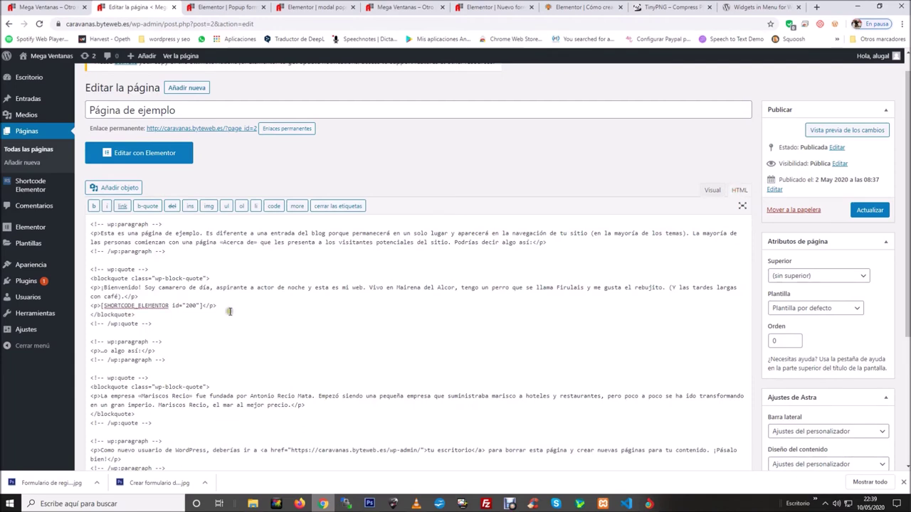
pyautogui.moveTo(216, 306); pyautogui.dragTo(204, 306)
pyautogui.press('BackSpace')
pyautogui.moveTo(101, 305); pyautogui.dragTo(90, 306)
pyautogui.press('BackSpace')
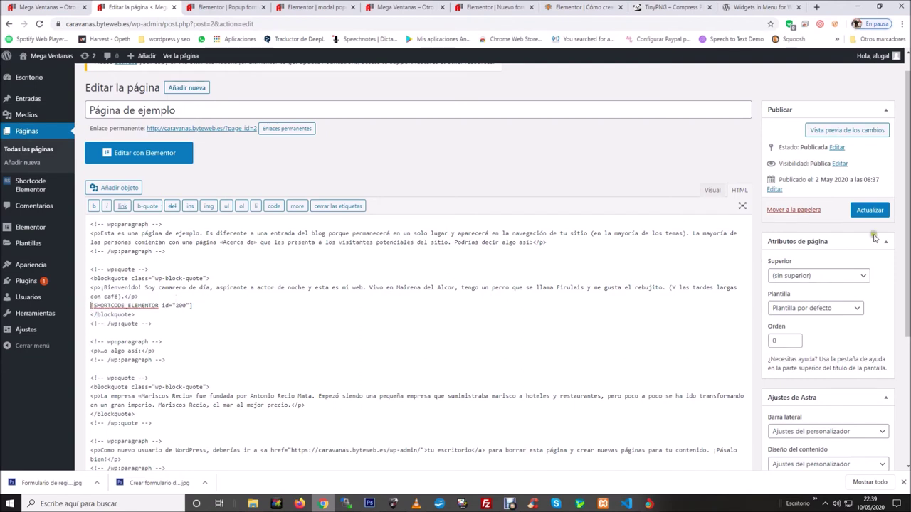
# Update the page and view it live on the site.
pyautogui.click(870, 210)
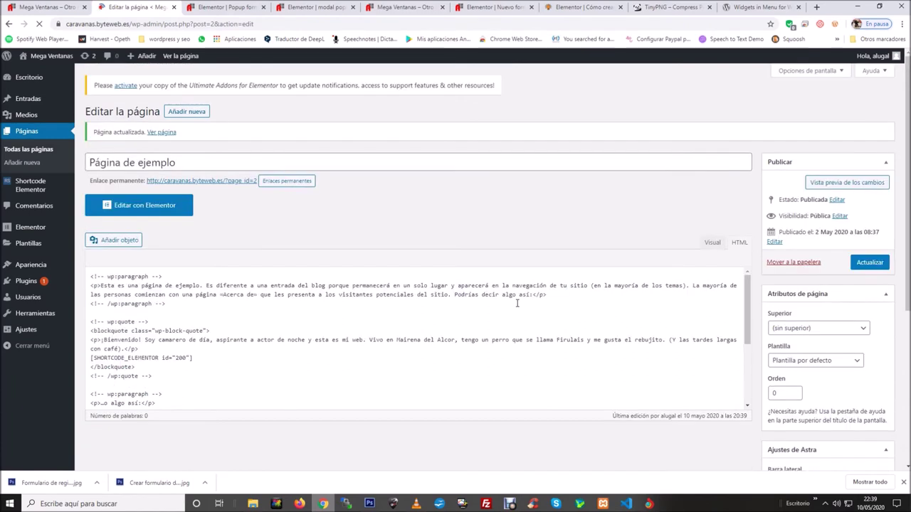
pyautogui.click(226, 185)
pyautogui.click(203, 8)
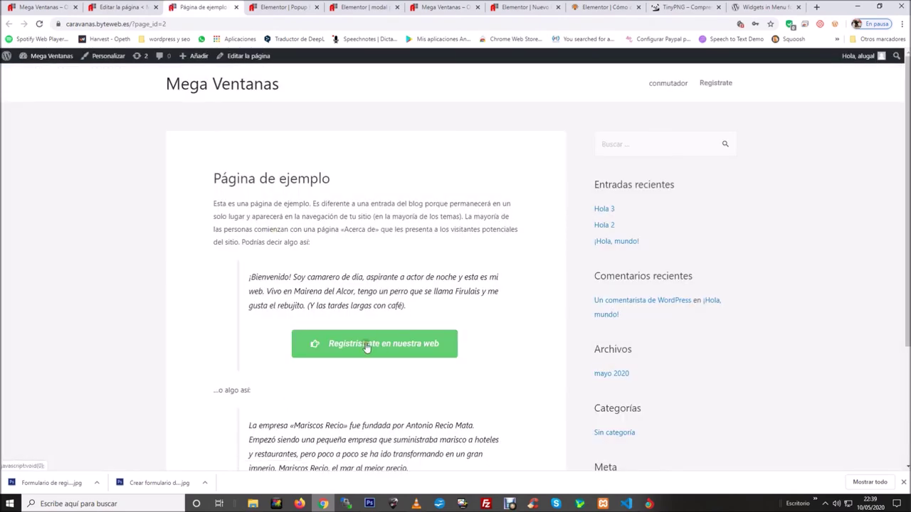
# Open the registration popup and enter a test username and e-mail.
pyautogui.click(384, 348)
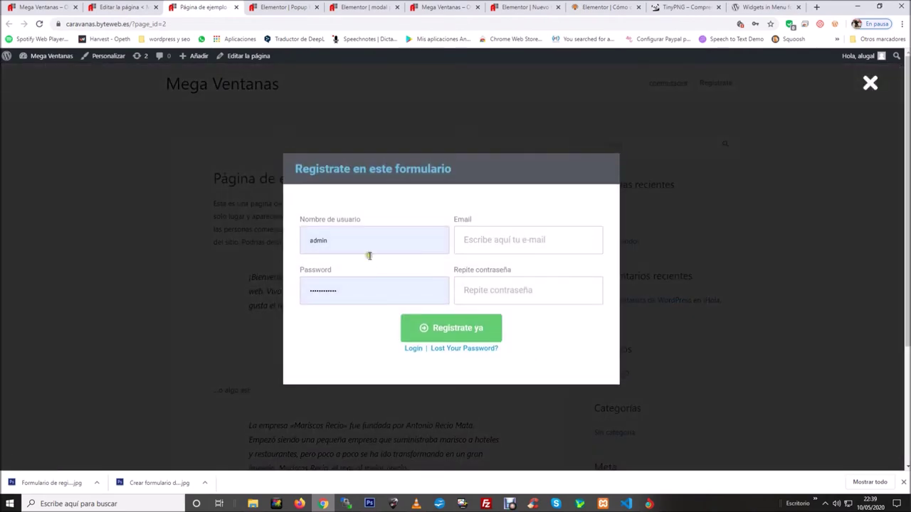
pyautogui.click(373, 245)
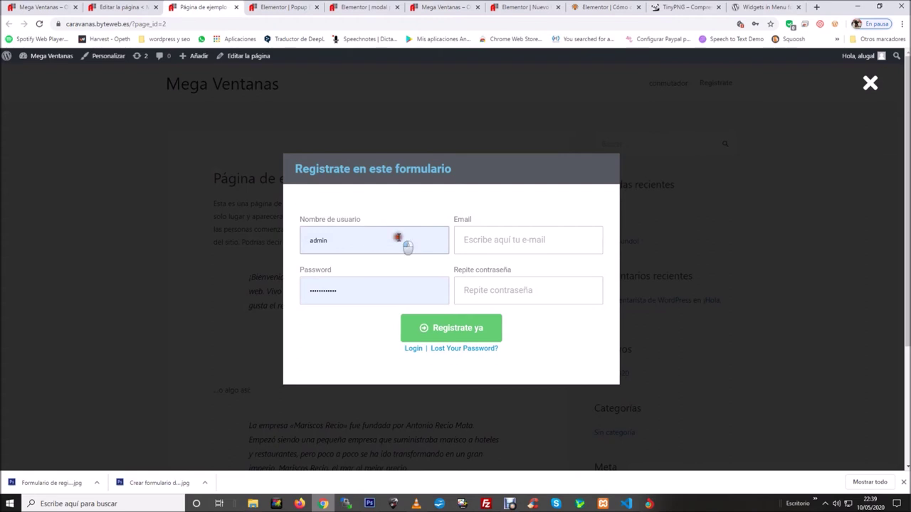
pyautogui.click(351, 241)
pyautogui.press('BackSpace')
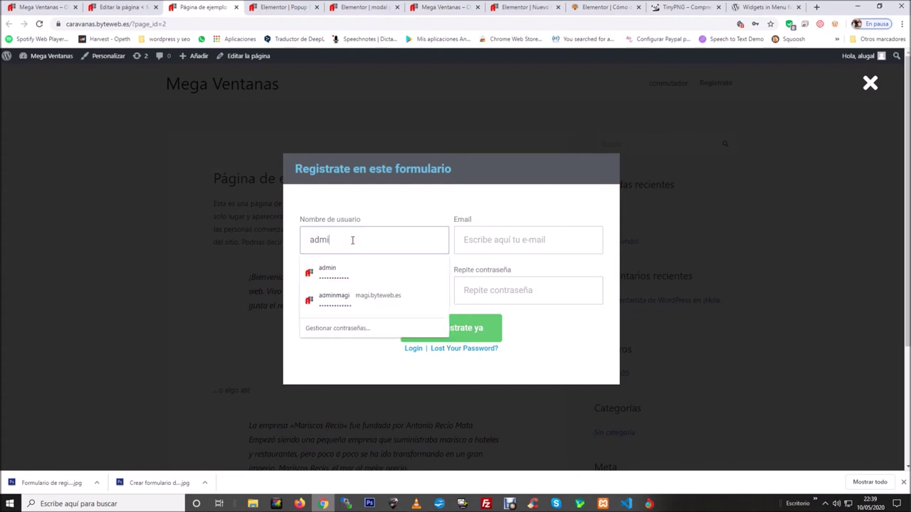
pyautogui.press('BackSpace')
pyautogui.press('BackSpace')
pyautogui.press('BackSpace')
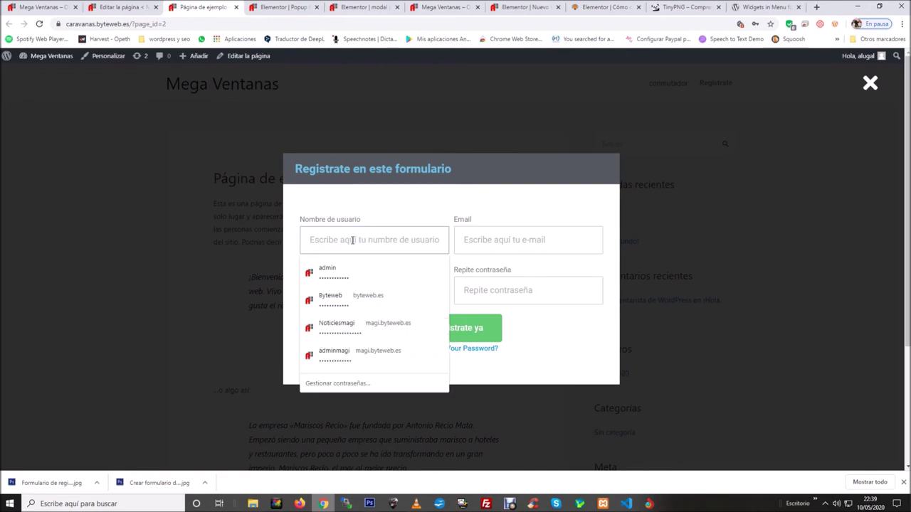
pyautogui.write('Federico')
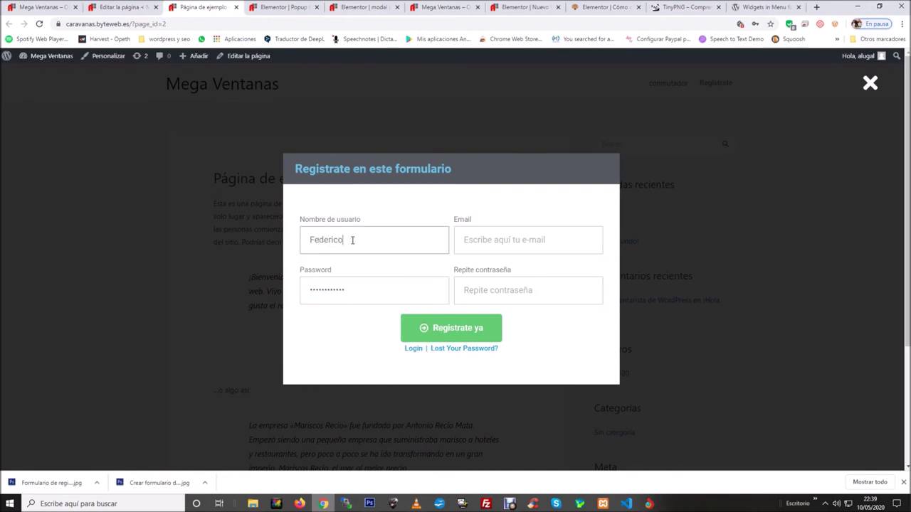
pyautogui.click(474, 242)
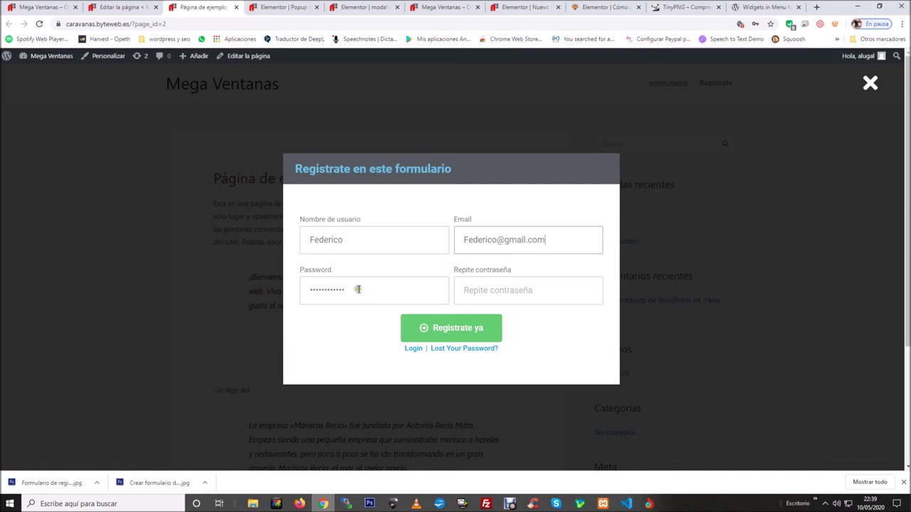
# Enter the password twice, submit, and confirm the 'Thank you for registering with us!' message.
pyautogui.moveTo(369, 293); pyautogui.dragTo(301, 301)
pyautogui.press('BackSpace')
pyautogui.write('123')
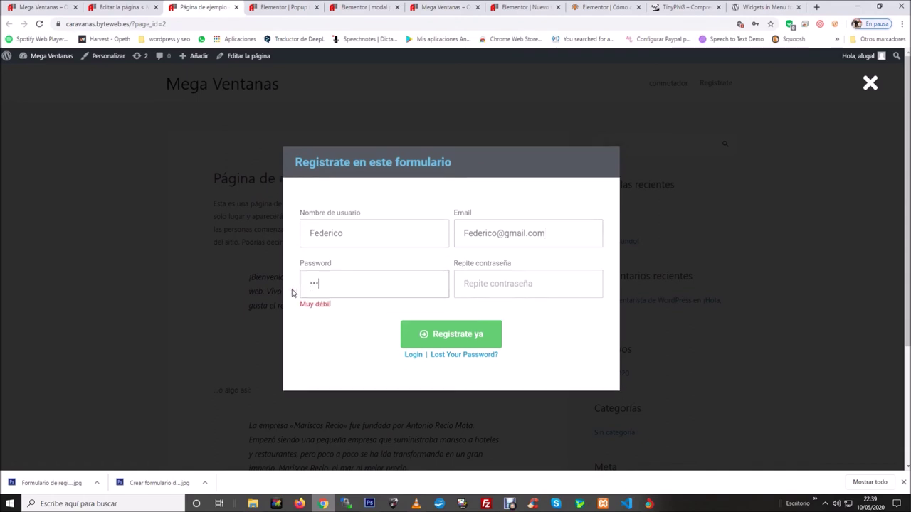
pyautogui.write('23')
pyautogui.press('Tab')
pyautogui.write('1')
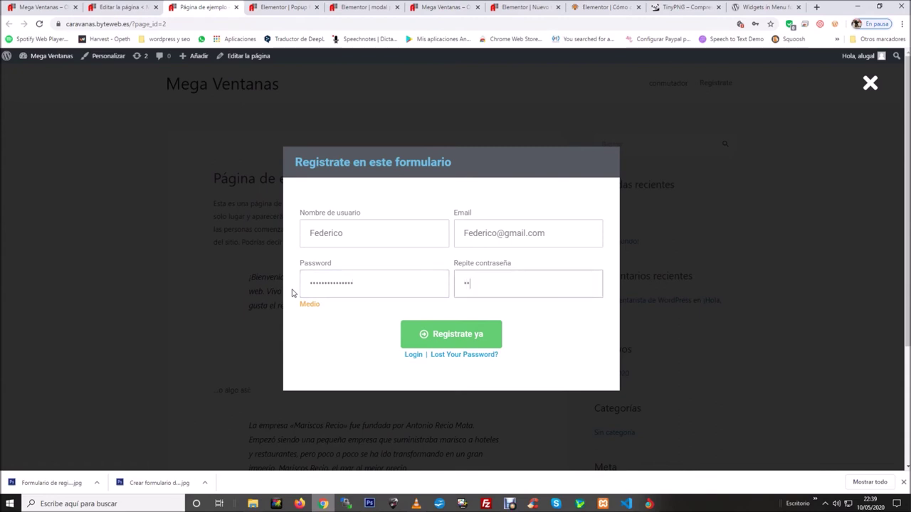
pyautogui.write('2345')
pyautogui.click(478, 334)
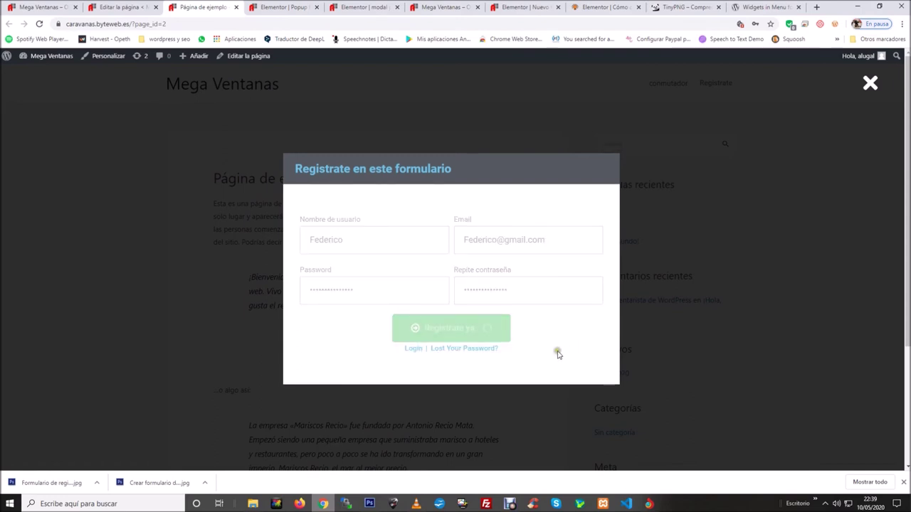
pyautogui.moveTo(420, 369); pyautogui.dragTo(311, 358)
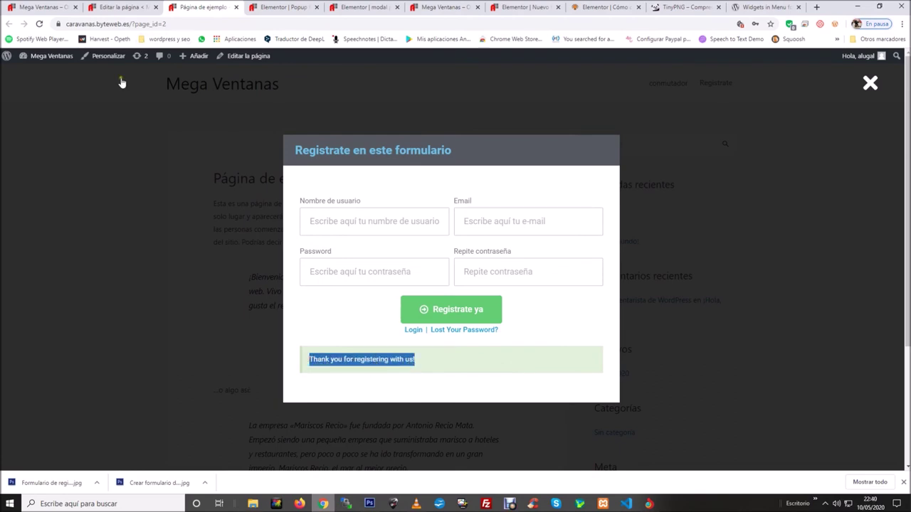
pyautogui.click(99, 6)
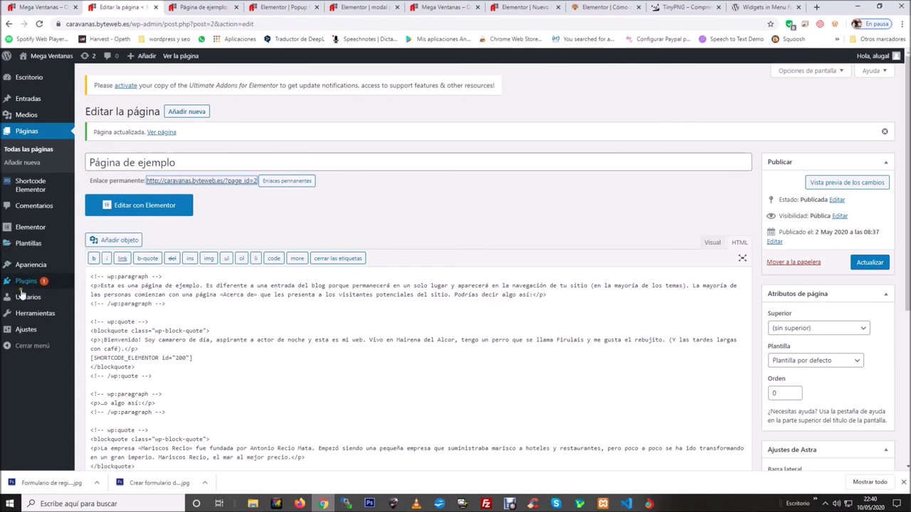
# Open Usuarios > Todos los usuarios to list the site's three accounts.
pyautogui.moveTo(44, 303)
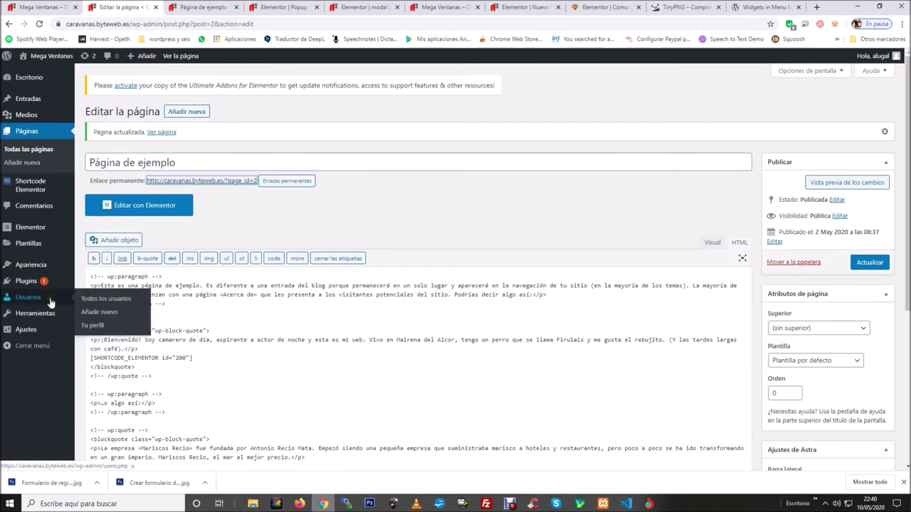
pyautogui.click(92, 300)
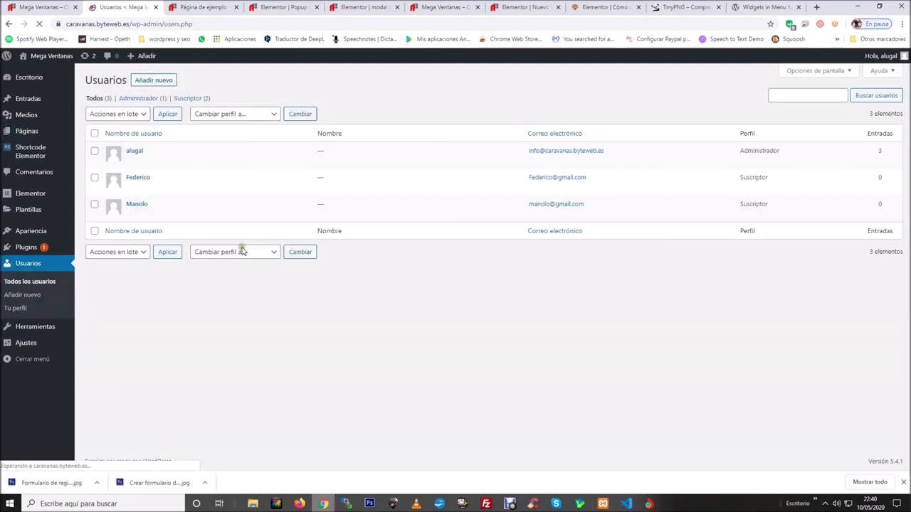
pyautogui.moveTo(139, 181)
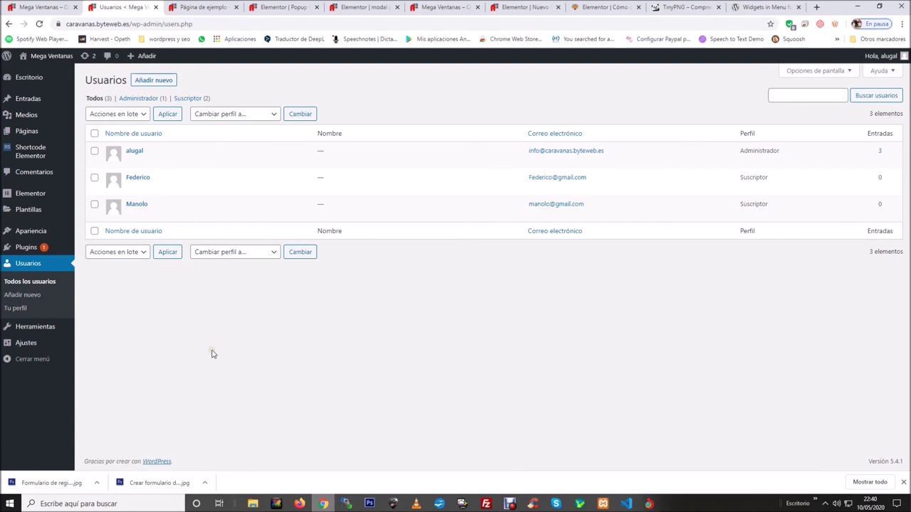
# Move between the modal popup editor and the register-button popup editor tabs.
pyautogui.click(382, 9)
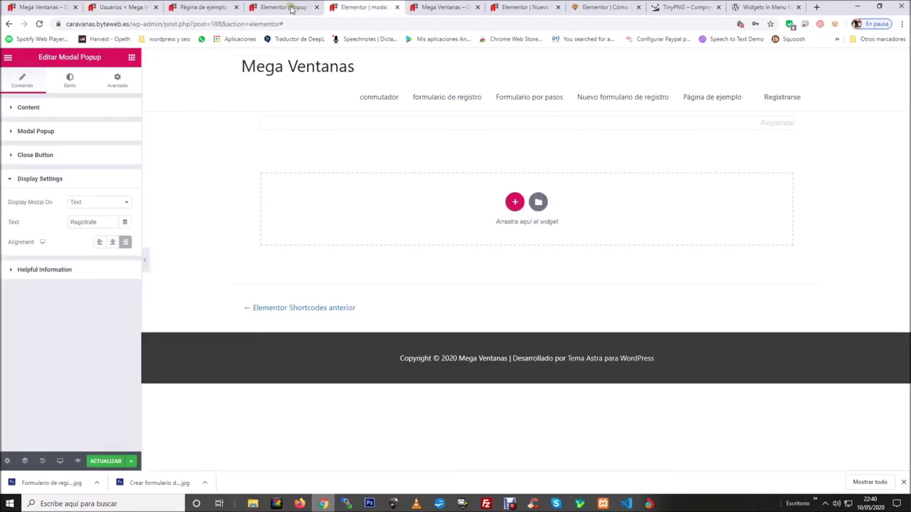
pyautogui.click(291, 9)
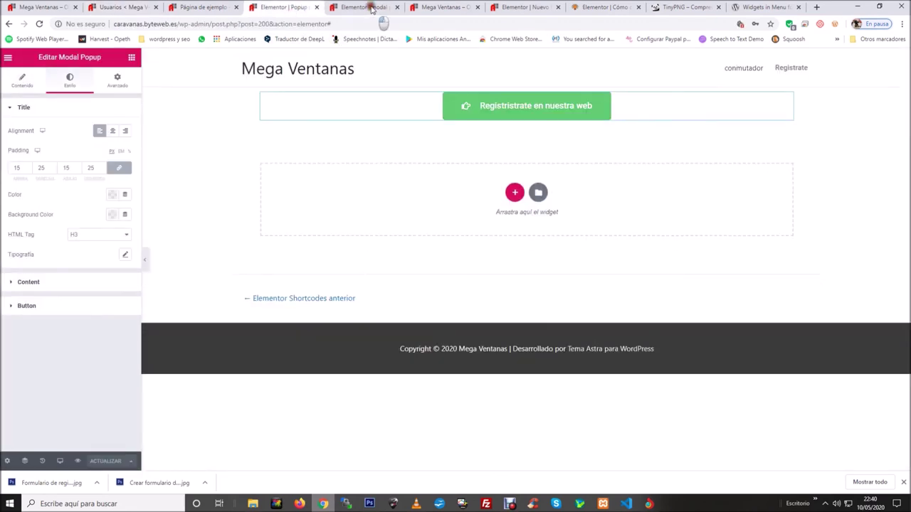
pyautogui.click(366, 10)
pyautogui.click(289, 8)
pyautogui.click(359, 9)
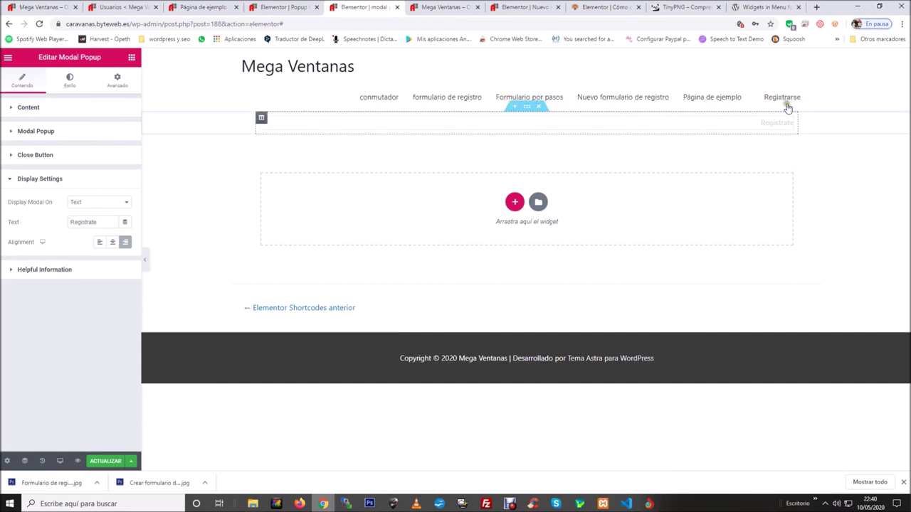
pyautogui.click(283, 7)
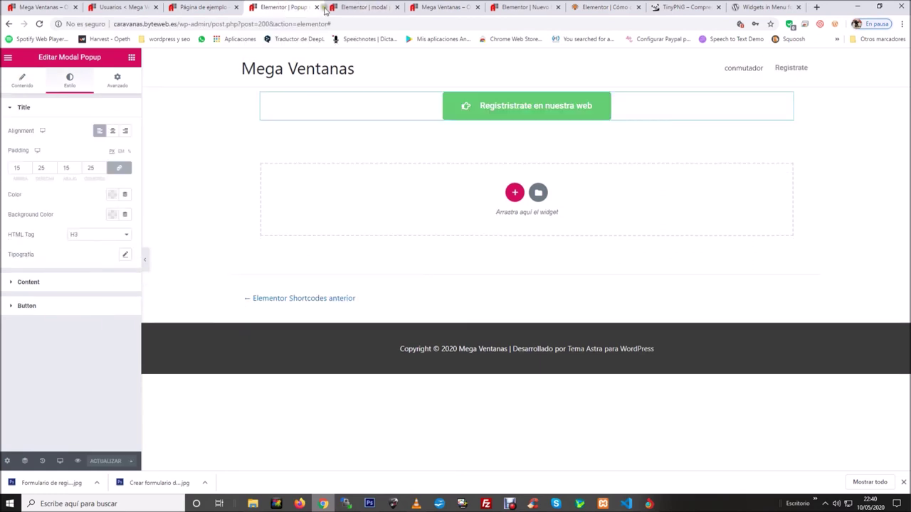
# Open Shortcode Elementor > All Shortcodes in admin and close the Página de ejemplo tab.
pyautogui.click(124, 8)
pyautogui.moveTo(30, 158)
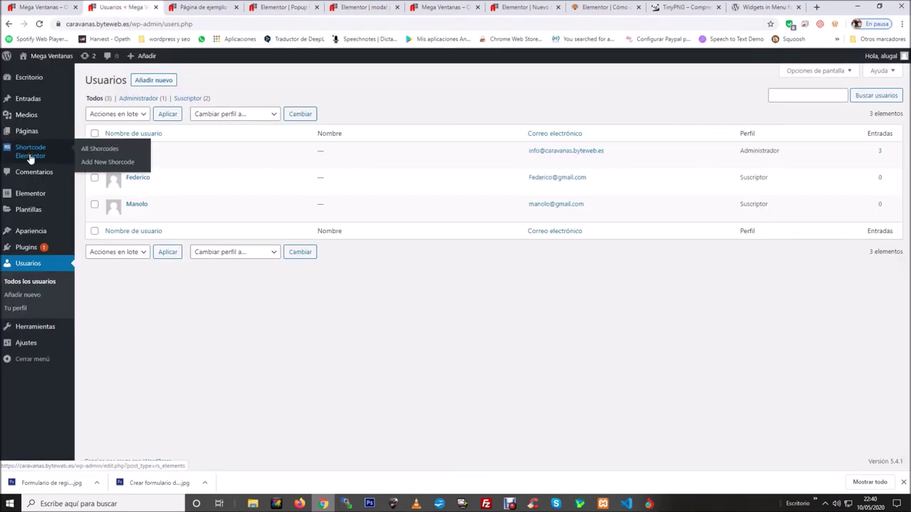
pyautogui.click(95, 152)
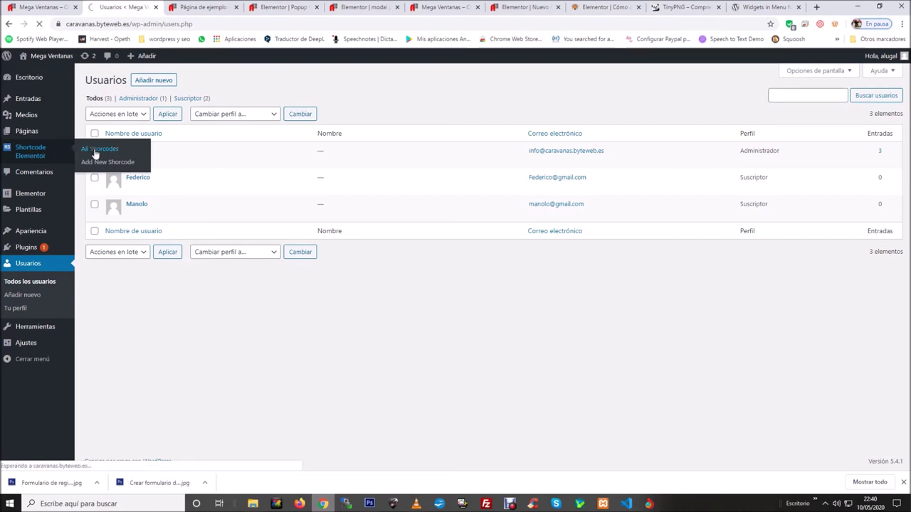
pyautogui.click(224, 8)
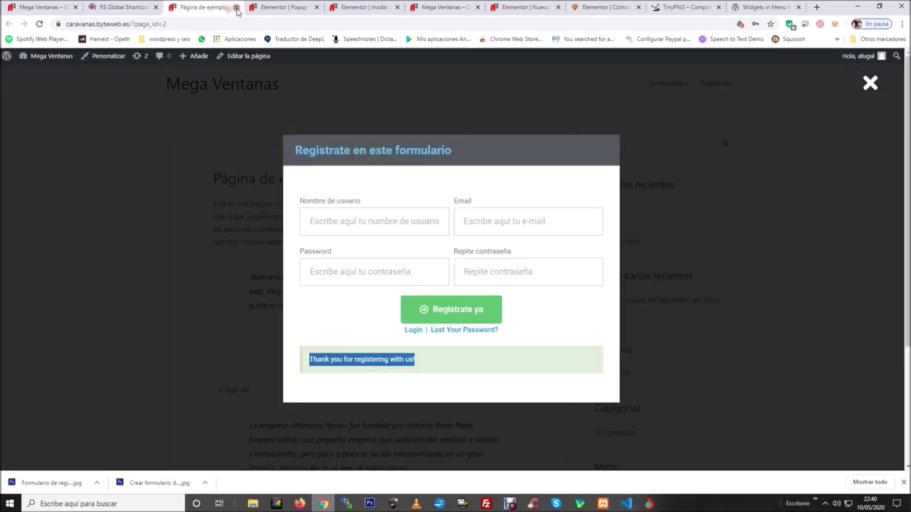
pyautogui.click(236, 7)
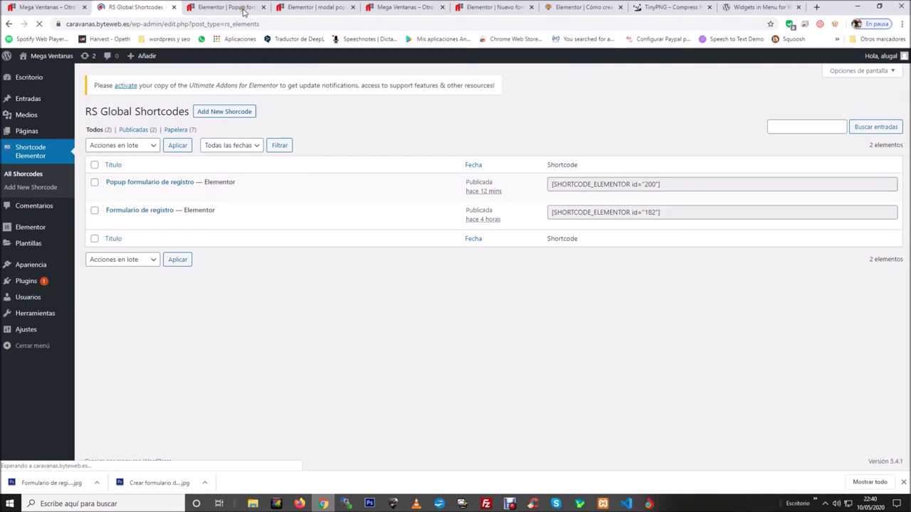
# Preview the green button's popup in the register-button editor, then view its content settings.
pyautogui.click(243, 11)
pyautogui.click(306, 7)
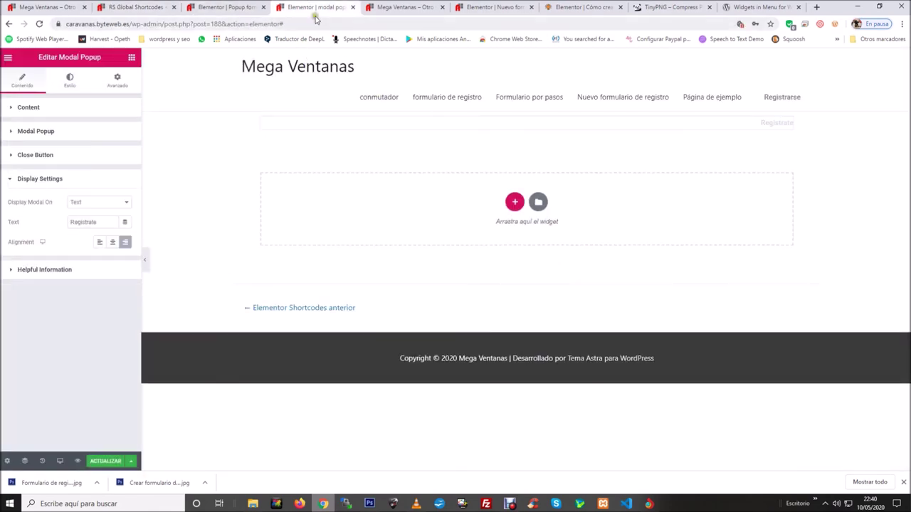
pyautogui.click(222, 7)
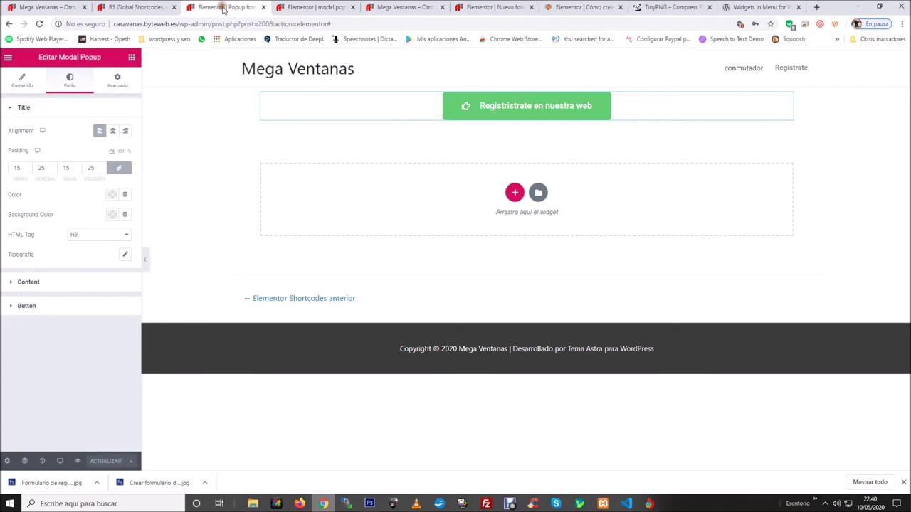
pyautogui.click(466, 115)
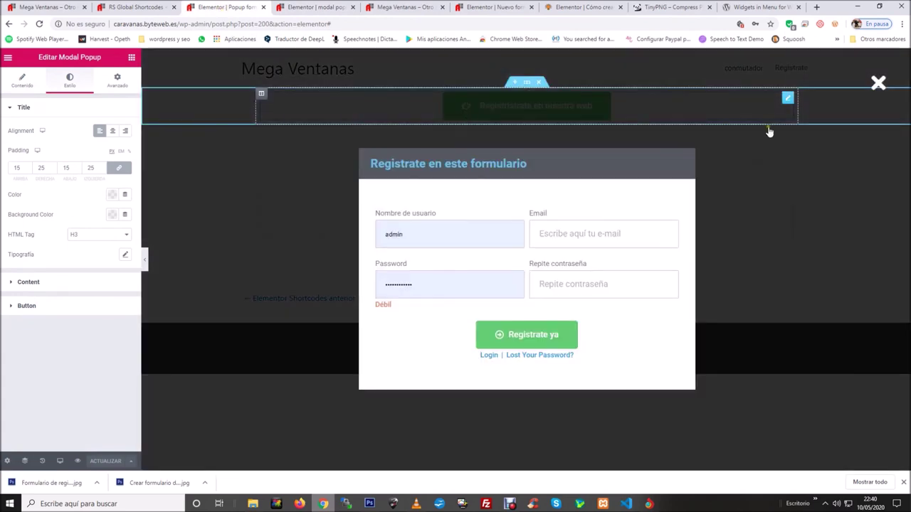
pyautogui.click(877, 84)
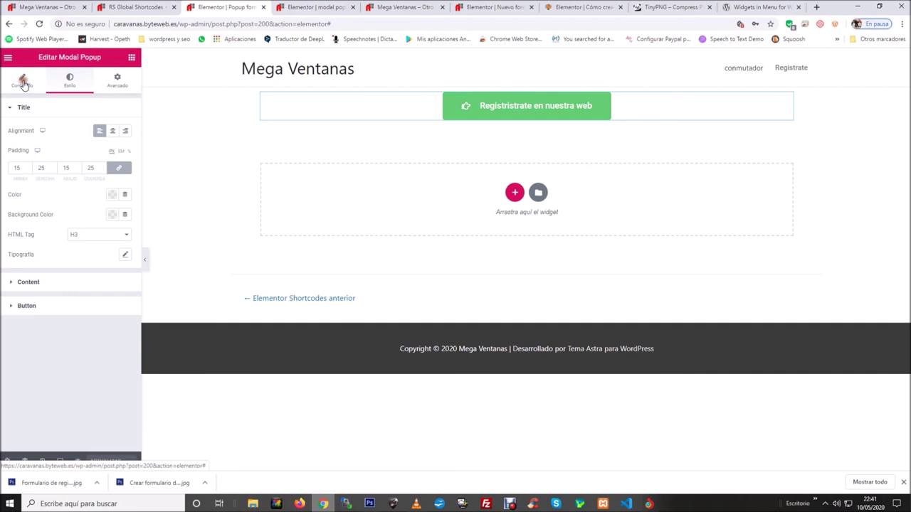
pyautogui.click(22, 82)
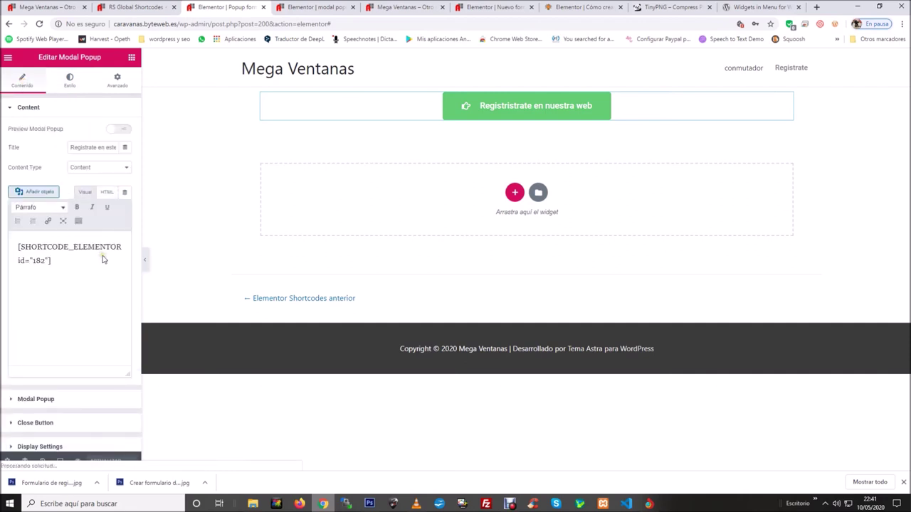
# Delete the hand icon from the popup's display settings and set Display Modal On to Text.
pyautogui.scroll(-1, 65, 390)
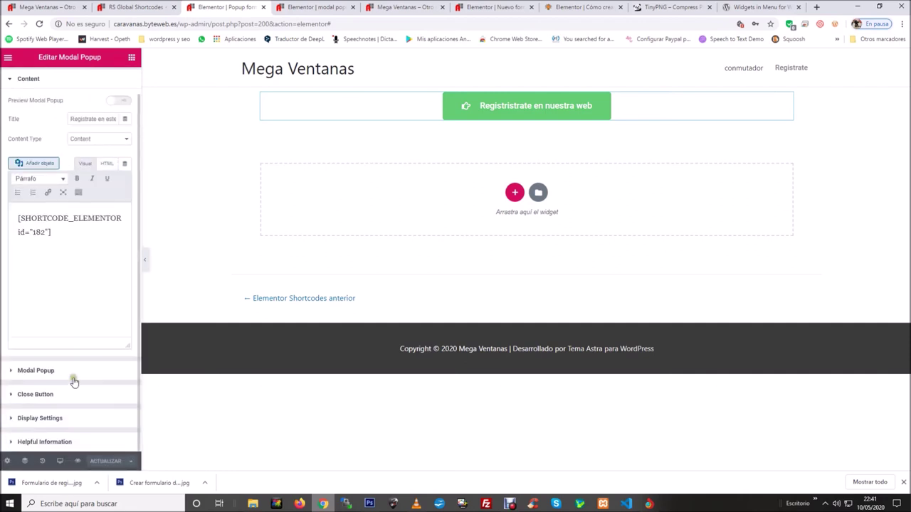
pyautogui.click(40, 419)
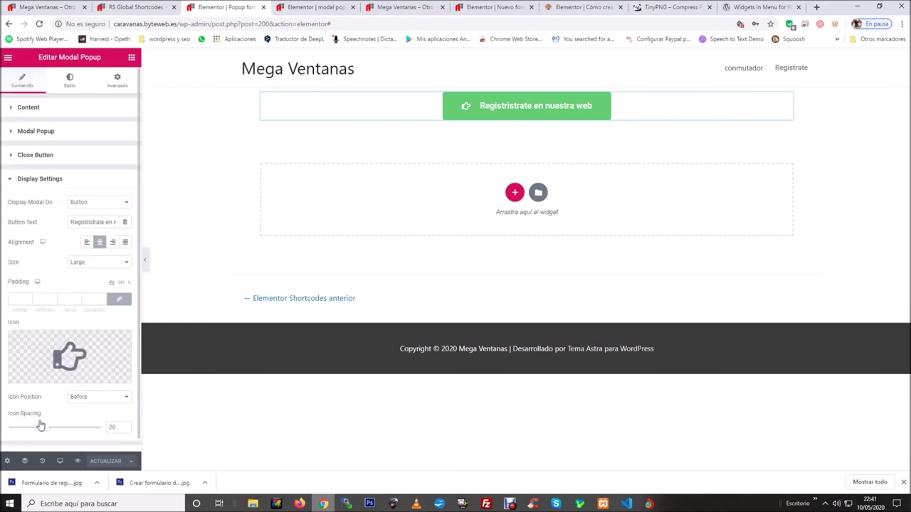
pyautogui.moveTo(74, 377)
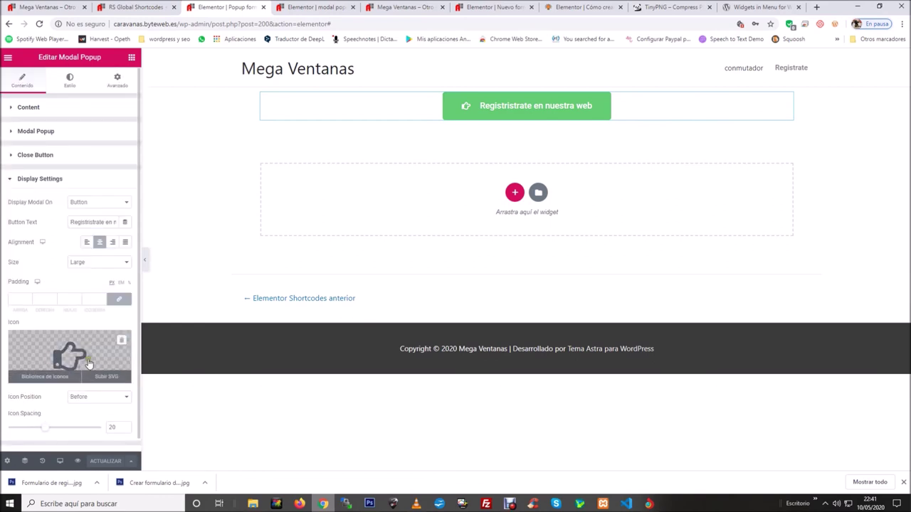
pyautogui.click(122, 344)
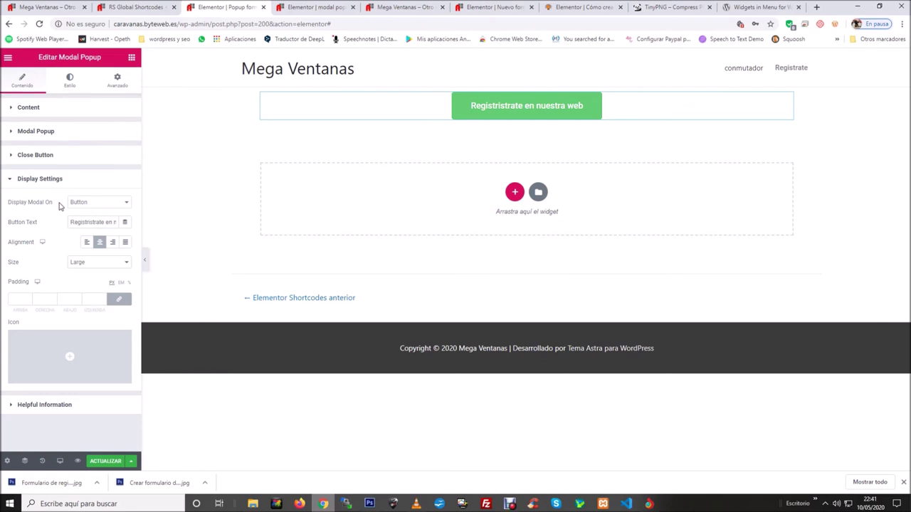
pyautogui.click(80, 202)
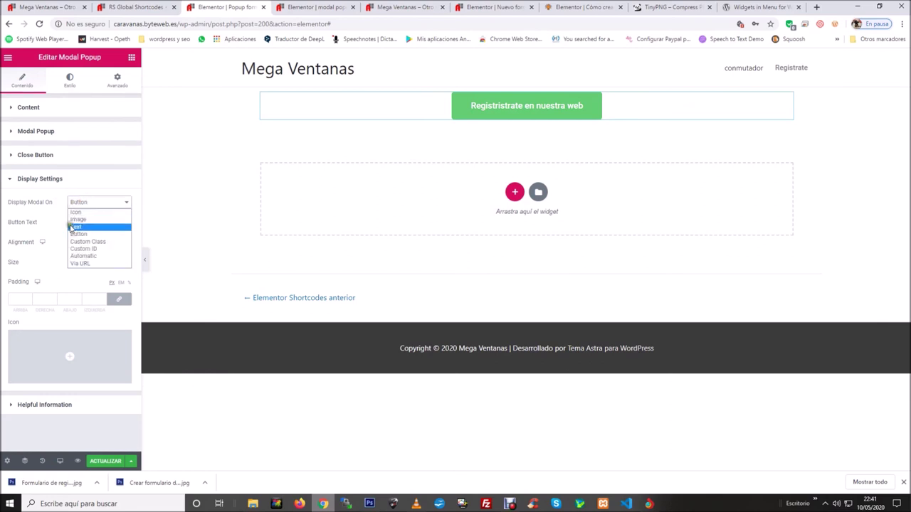
pyautogui.click(74, 227)
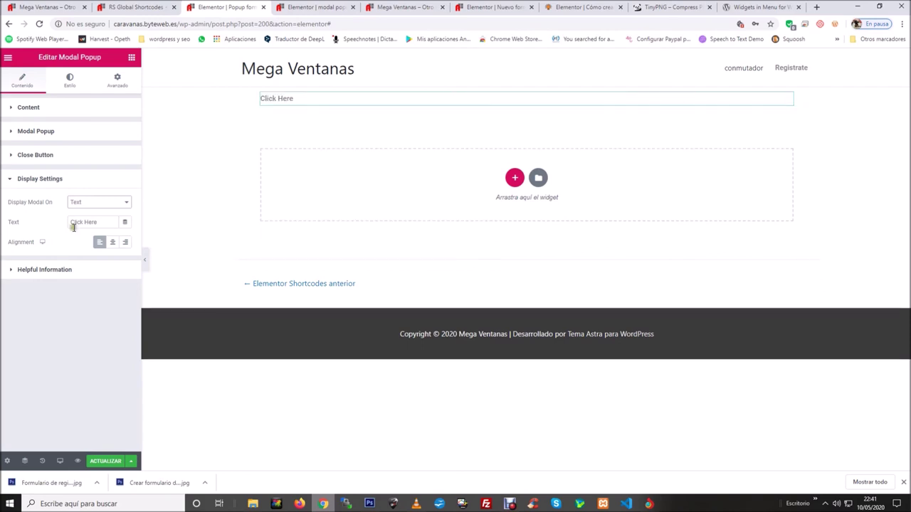
# Replace 'Click Here' with 'Registrate en nuestra pagina web' and review the Display Text style options.
pyautogui.moveTo(100, 222); pyautogui.dragTo(69, 222)
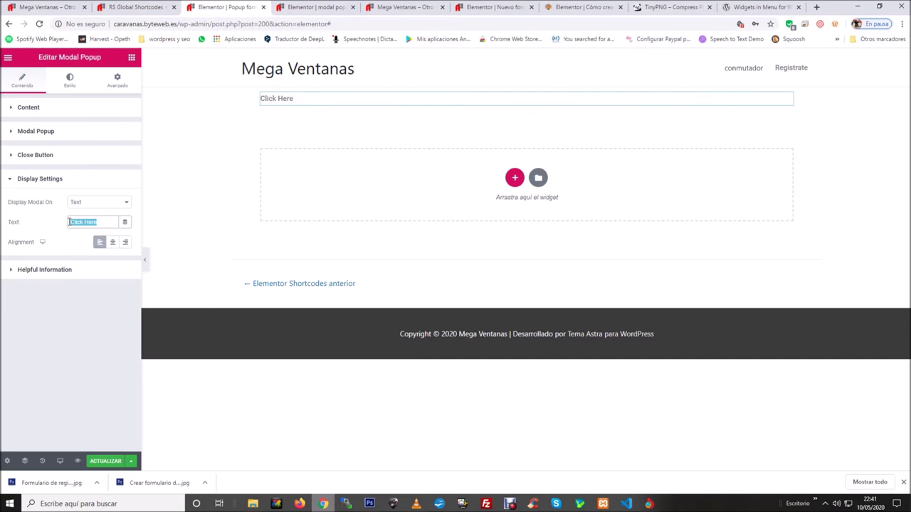
pyautogui.write('Registrate en')
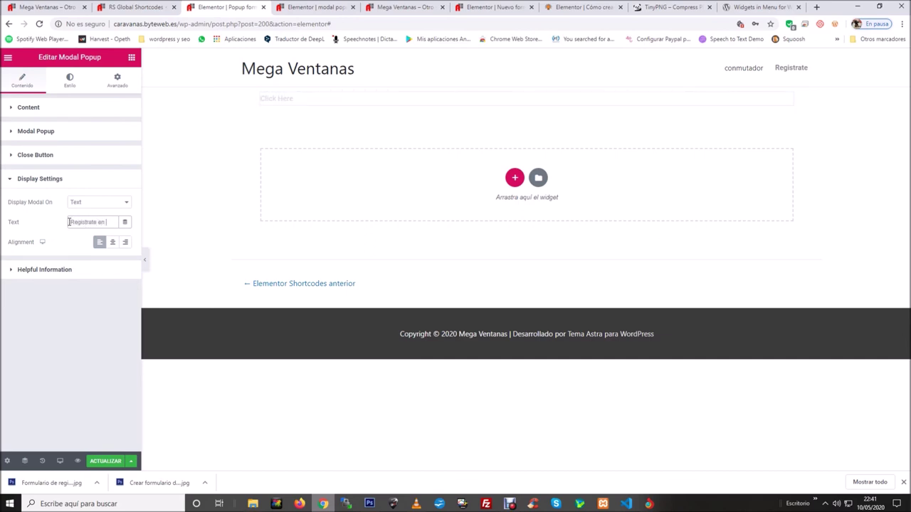
pyautogui.write(' nuestra pagina web')
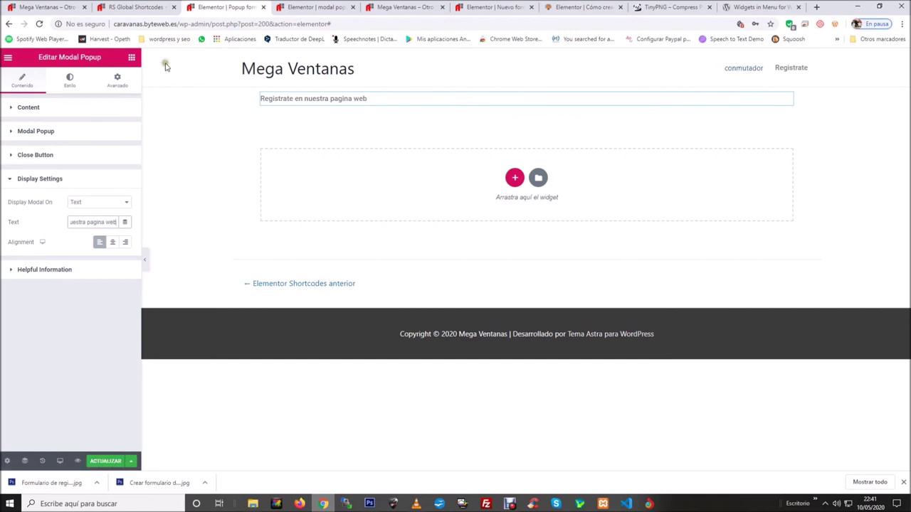
pyautogui.click(69, 80)
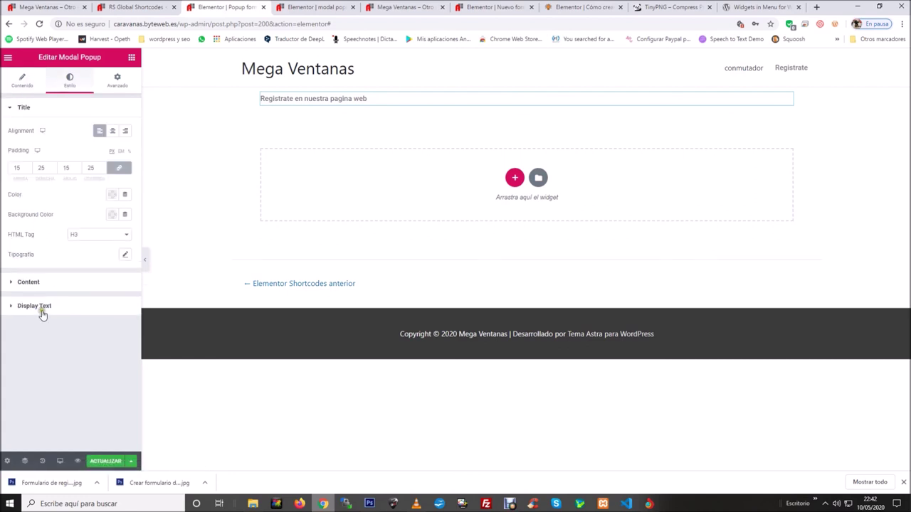
pyautogui.click(34, 306)
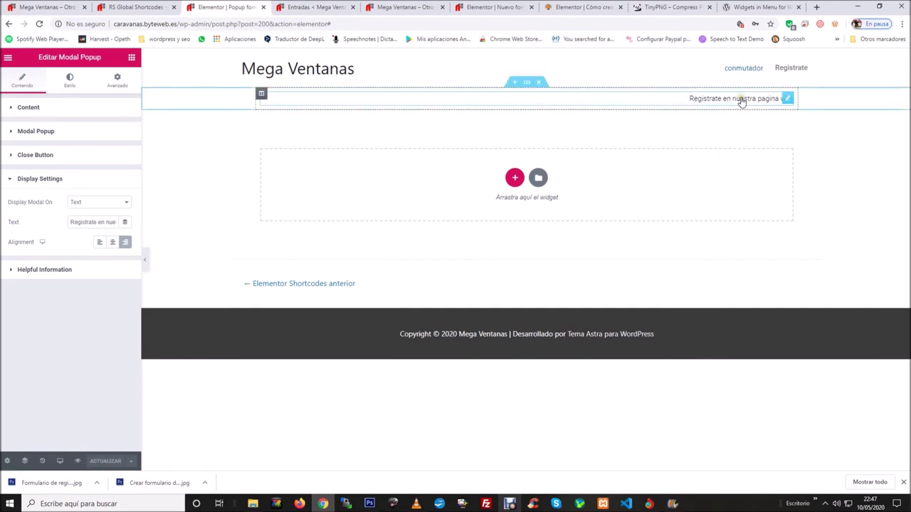
pyautogui.click(904, 483)
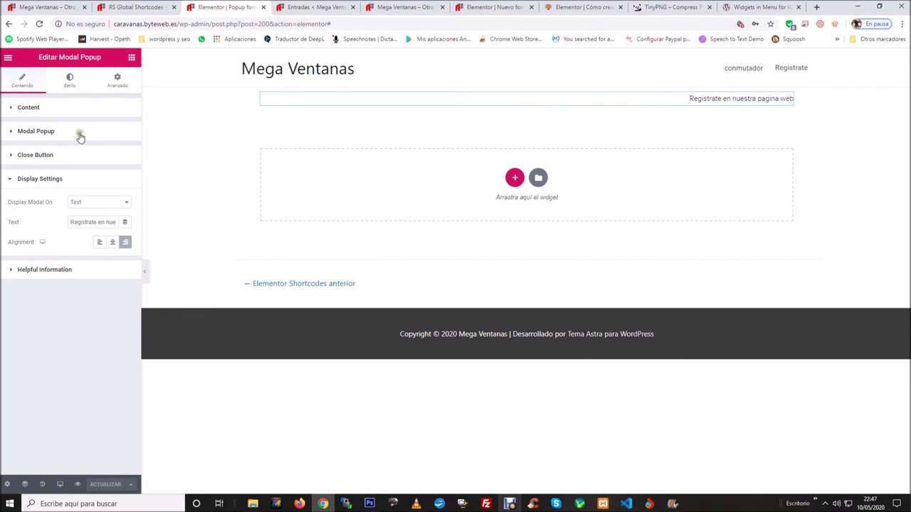
# Exit Elementor through its main menu back to the WordPress Edit Element screen.
pyautogui.click(8, 59)
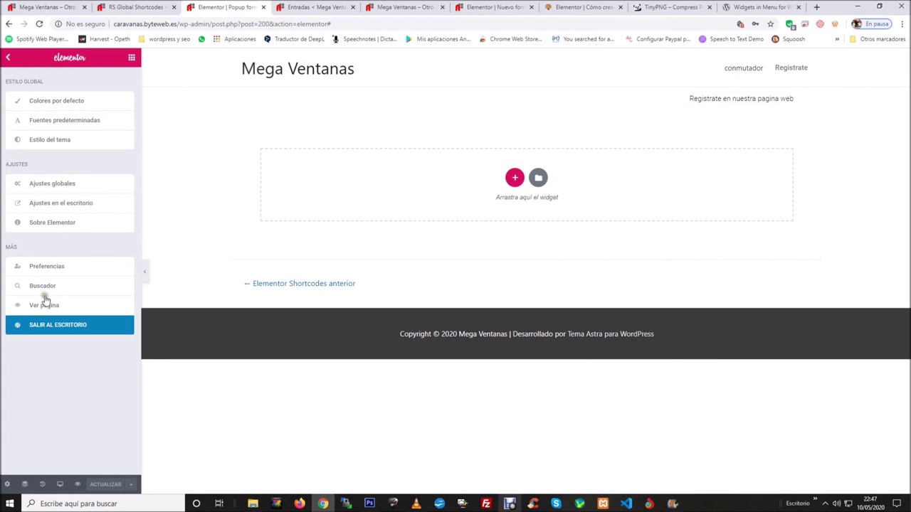
pyautogui.click(64, 333)
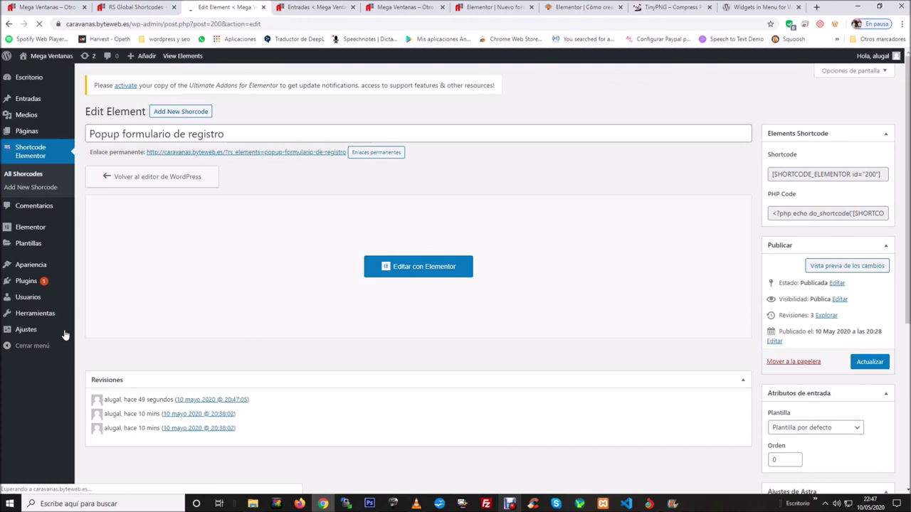
pyautogui.hotkey('ctrl', '9')
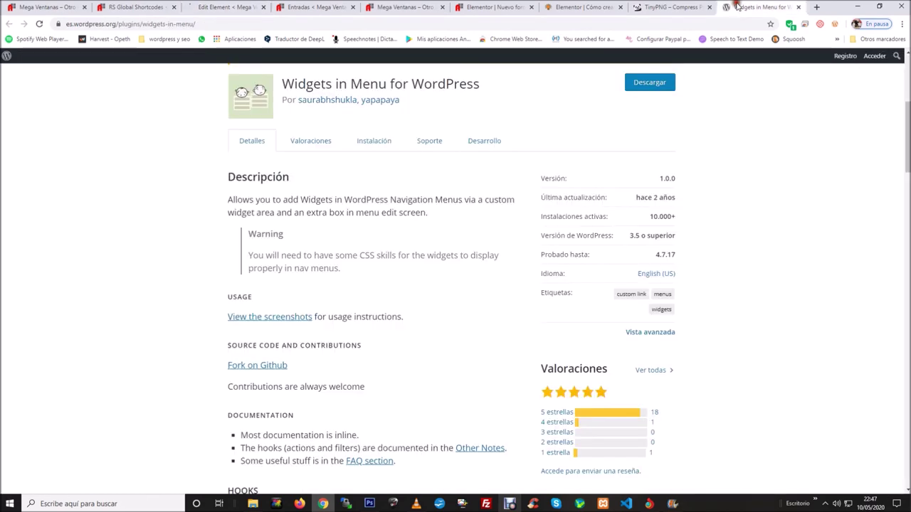
pyautogui.scroll(3, 250, 200)
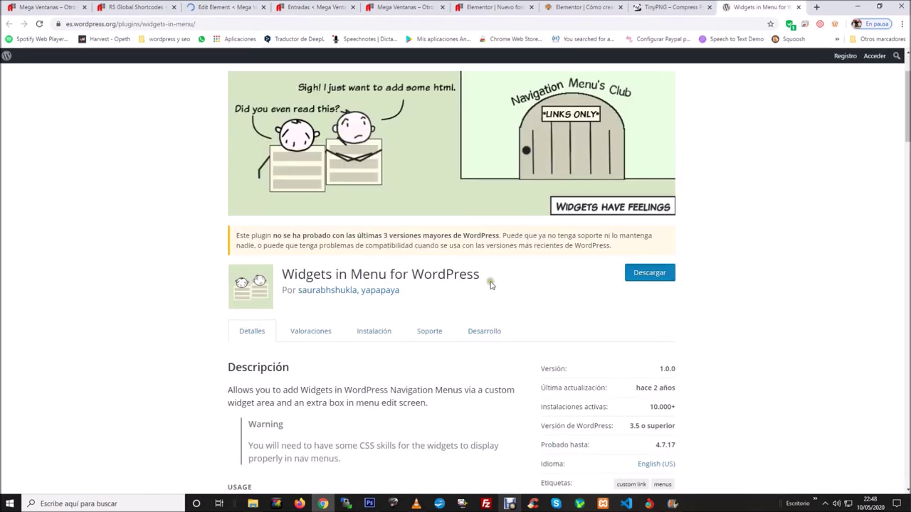
pyautogui.scroll(-2, 494, 282)
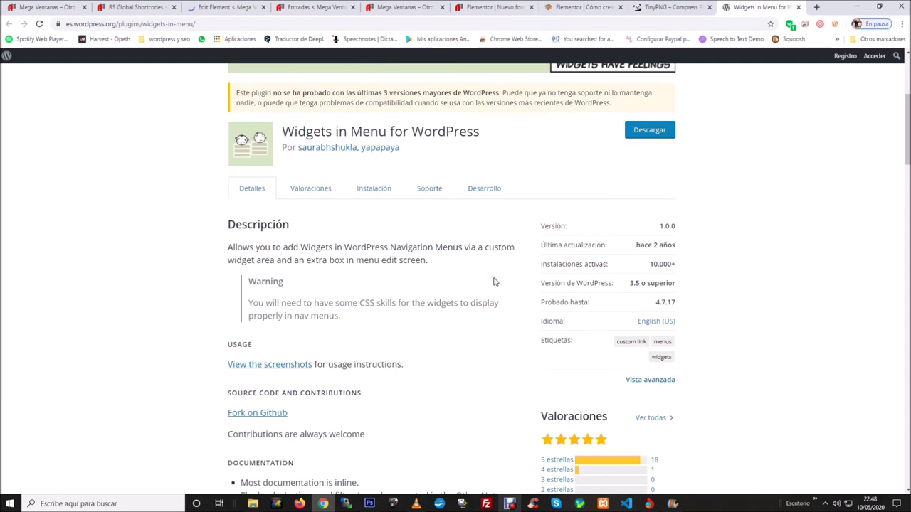
pyautogui.moveTo(293, 131); pyautogui.dragTo(535, 142)
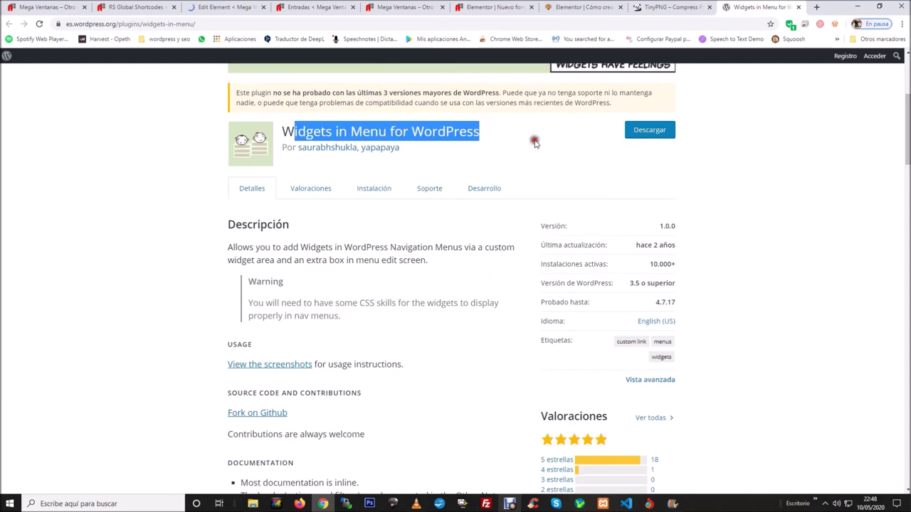
pyautogui.scroll(-1, 535, 143)
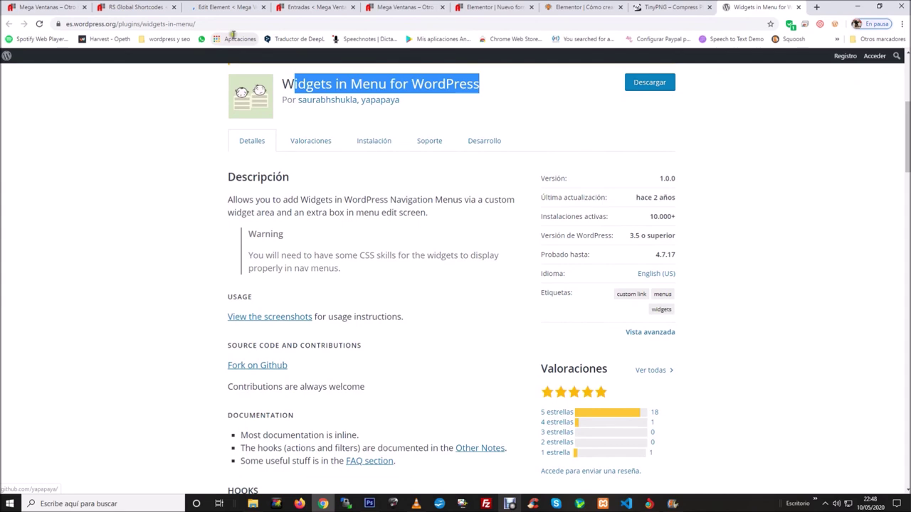
pyautogui.click(232, 9)
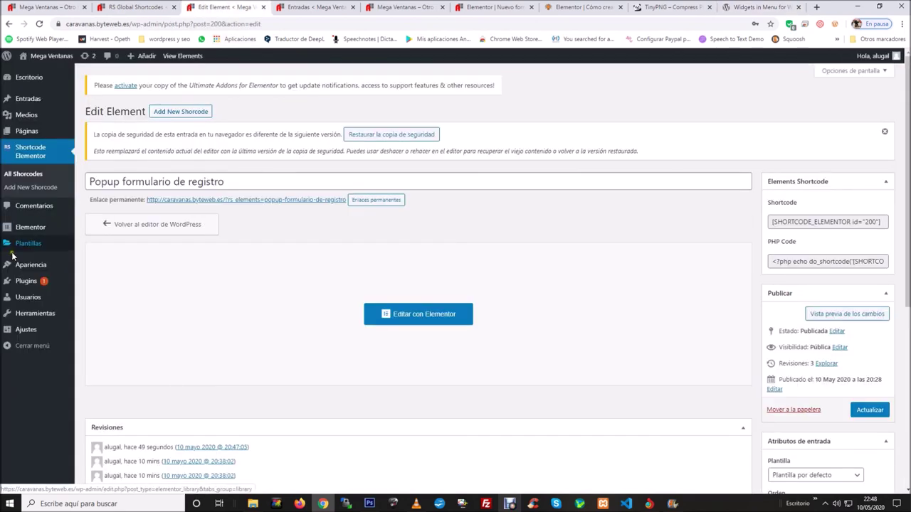
# In Apariencia > Widgets, expand the Widgets in Menu Texto widget and view its HTML.
pyautogui.moveTo(27, 270)
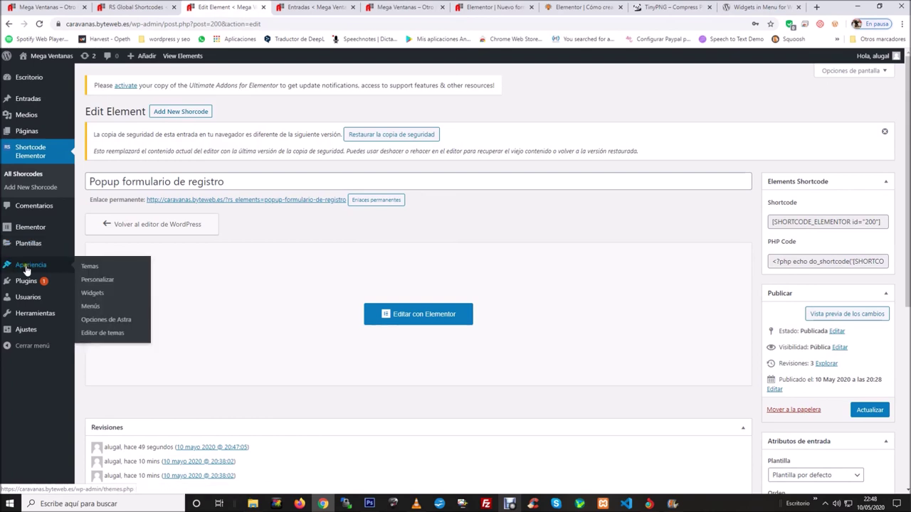
pyautogui.click(93, 294)
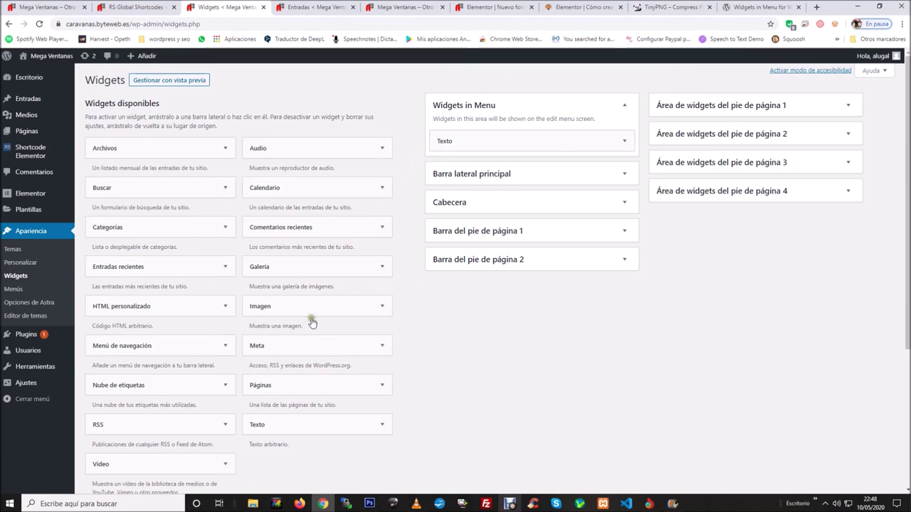
pyautogui.click(624, 140)
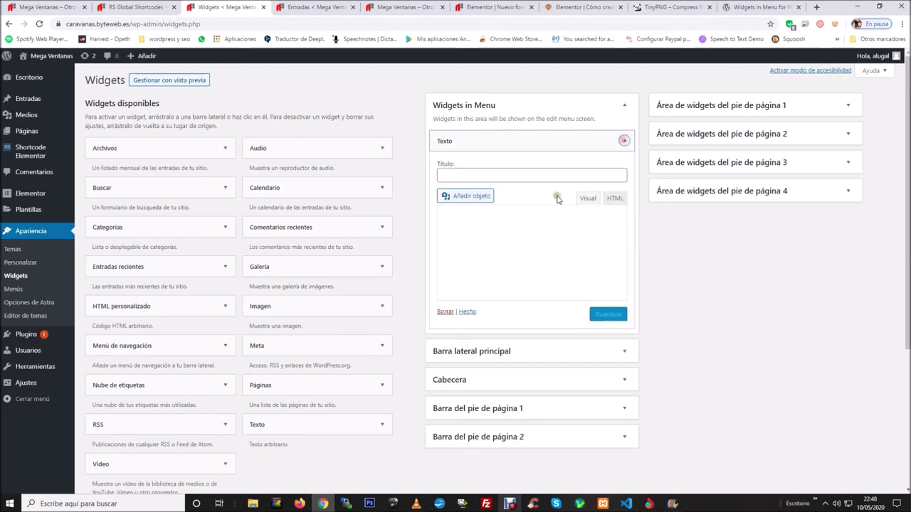
pyautogui.click(615, 198)
# Check the widget's id 188 shortcode, then return to the RS Global Shortcodes list.
pyautogui.click(554, 237)
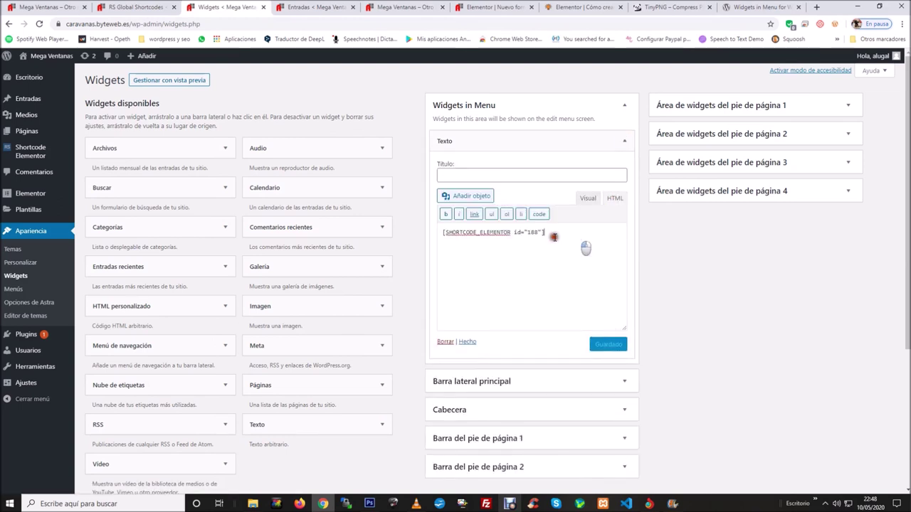
pyautogui.hotkey('ctrl', 'a')
pyautogui.click(572, 237)
pyautogui.click(139, 8)
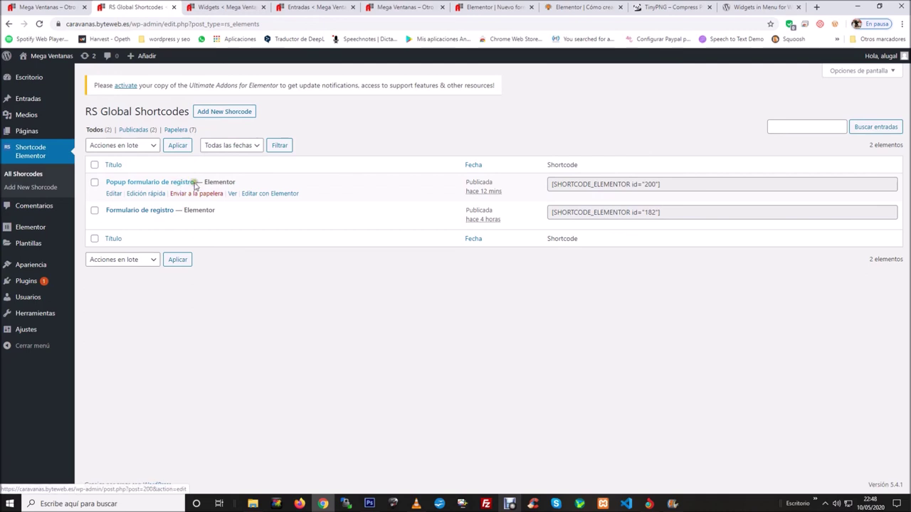
# Copy the id 200 popup shortcode from the RS Global Shortcodes list.
pyautogui.moveTo(665, 184); pyautogui.dragTo(554, 185)
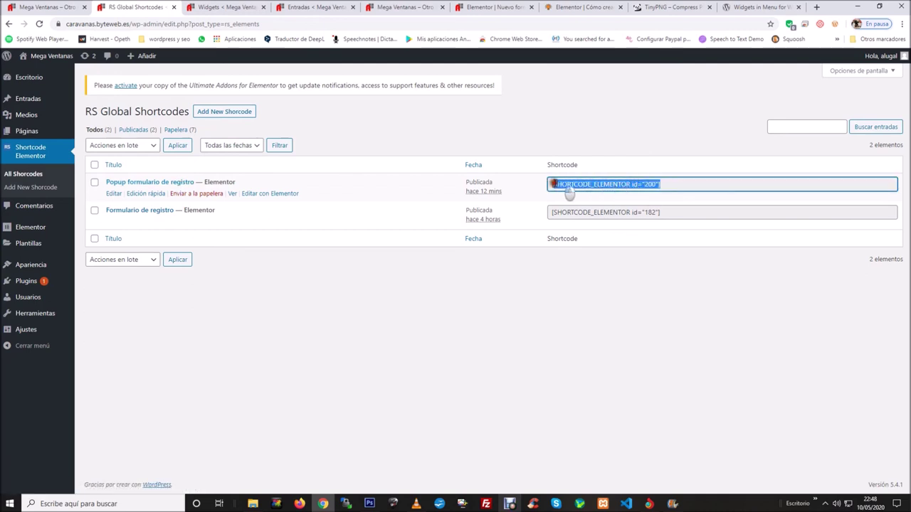
pyautogui.rightClick(554, 185)
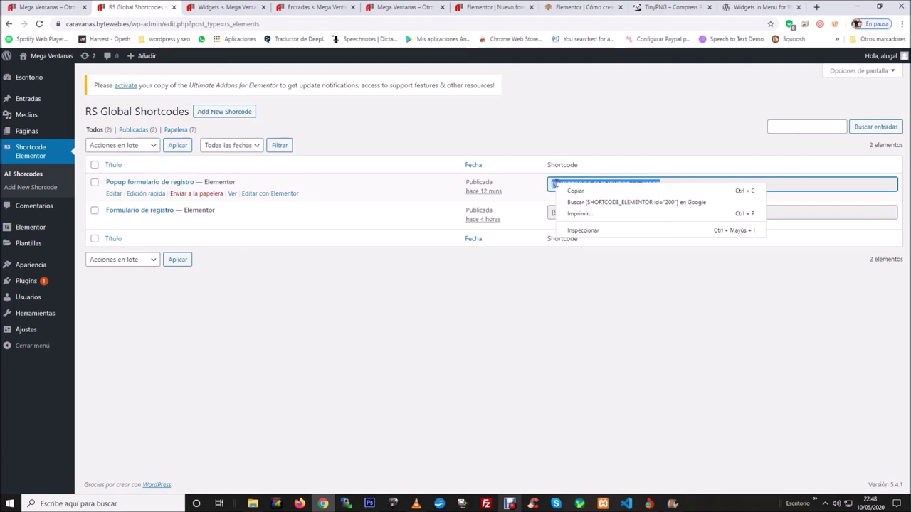
pyautogui.click(574, 191)
# Paste it over the id 188 shortcode in the Texto widget and save the widget.
pyautogui.click(238, 10)
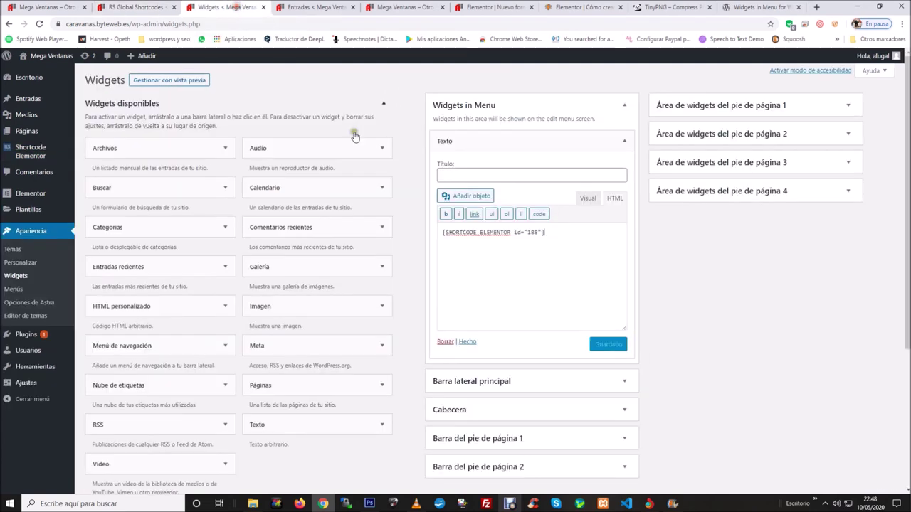
pyautogui.moveTo(554, 231); pyautogui.dragTo(435, 232)
pyautogui.rightClick(452, 228)
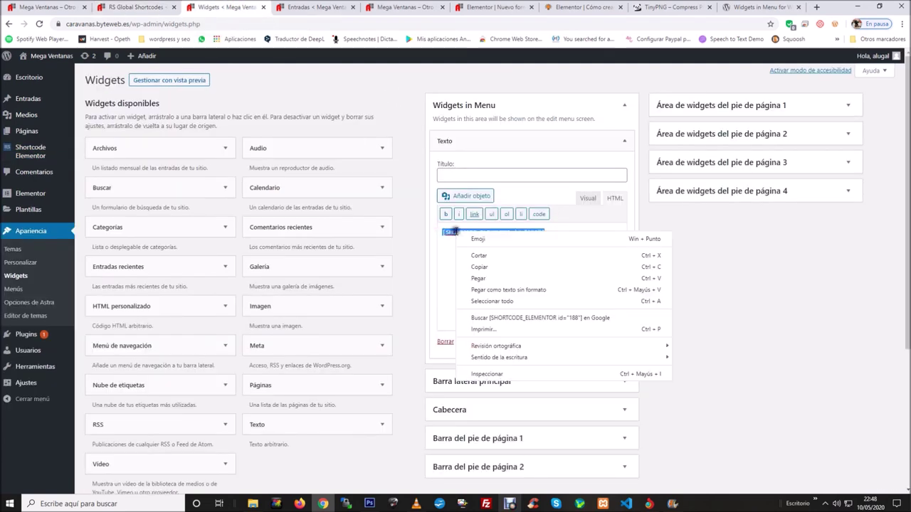
pyautogui.click(475, 273)
pyautogui.click(611, 344)
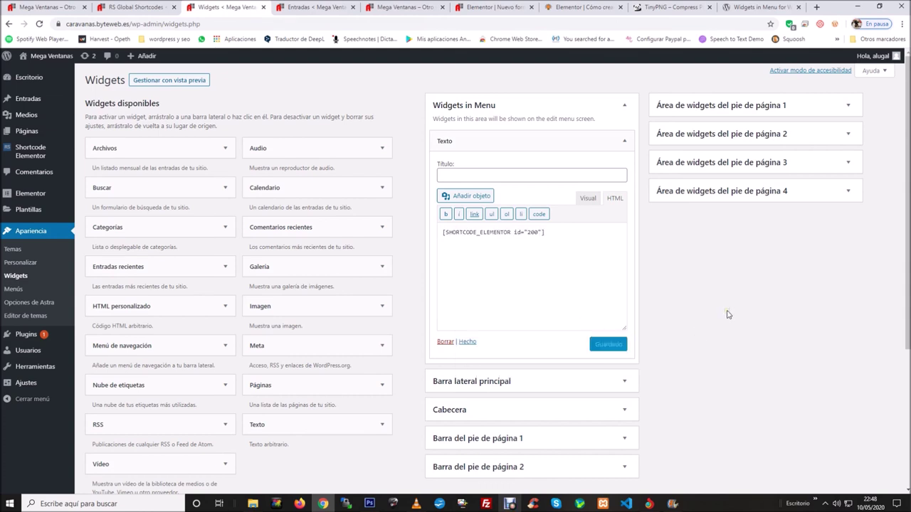
pyautogui.click(11, 291)
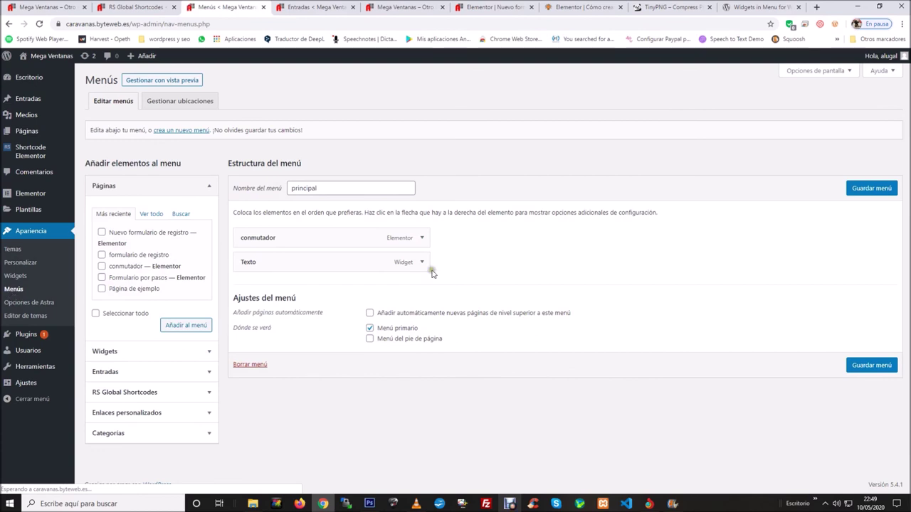
# Remove the principal menu's Texto item and add a fresh Texto widget item.
pyautogui.click(422, 263)
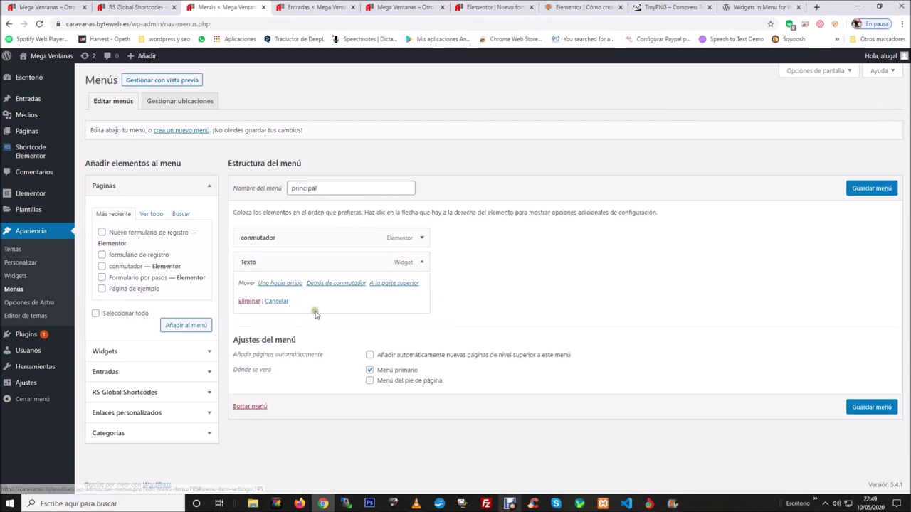
pyautogui.click(244, 301)
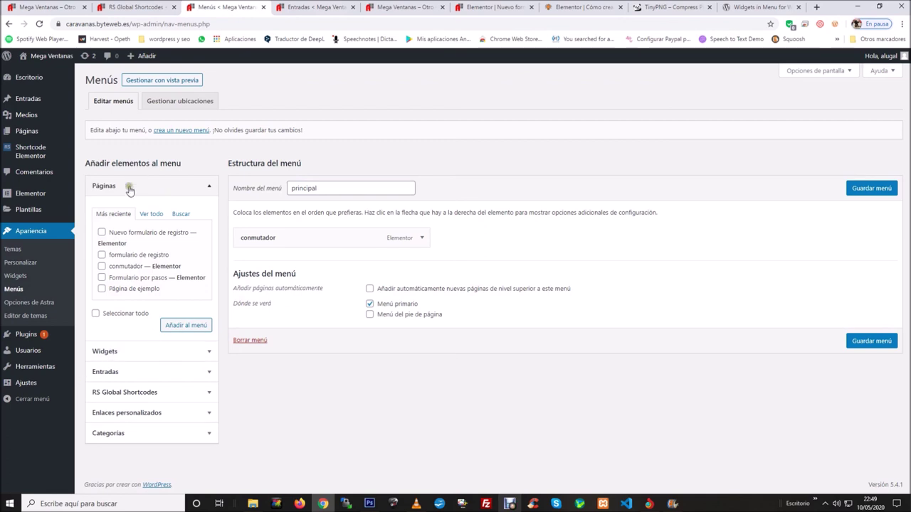
pyautogui.click(164, 358)
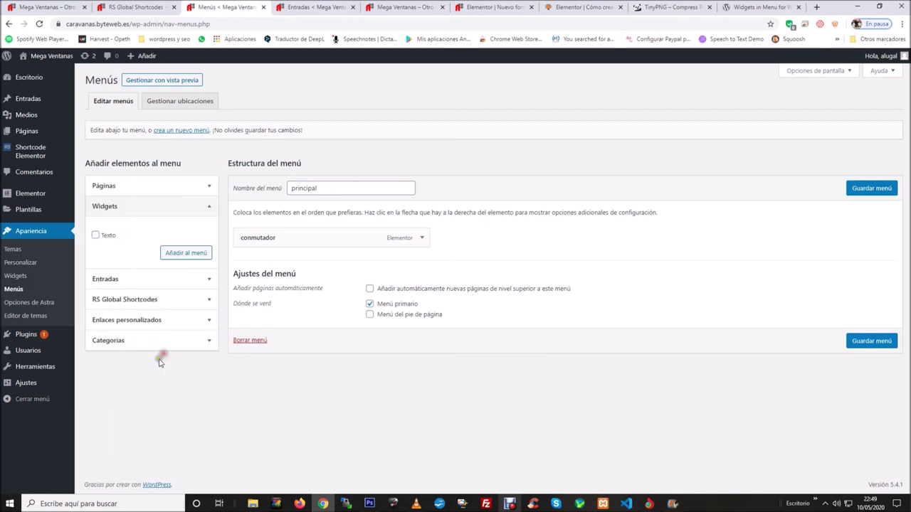
pyautogui.click(96, 237)
pyautogui.click(185, 254)
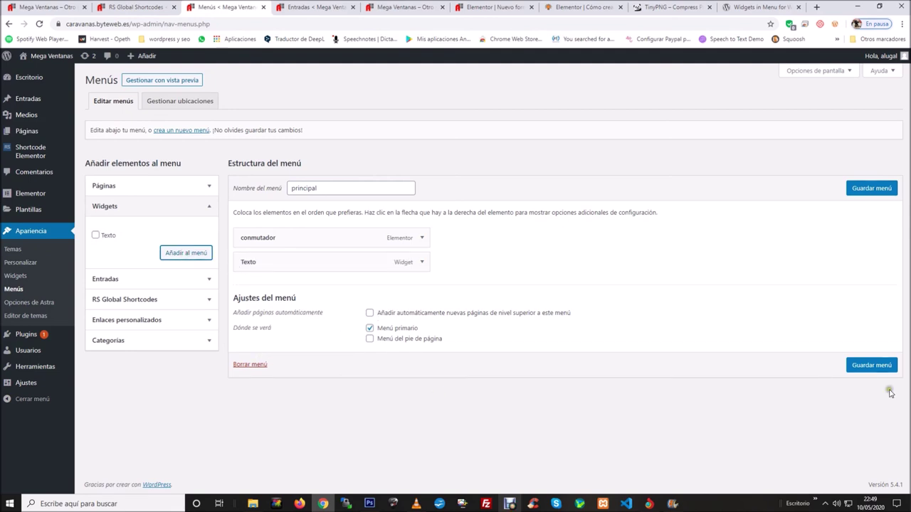
# Save the principal menu and reload the site's front page.
pyautogui.click(885, 187)
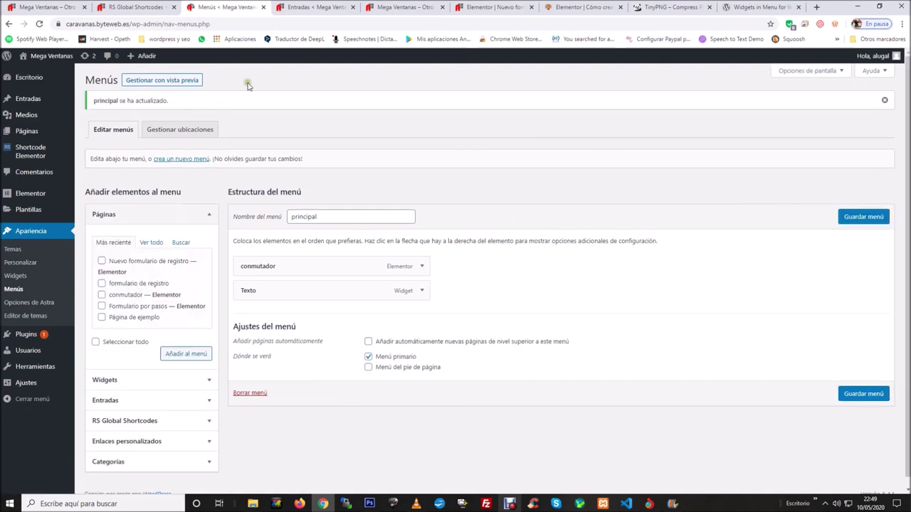
pyautogui.click(45, 7)
pyautogui.press('F5')
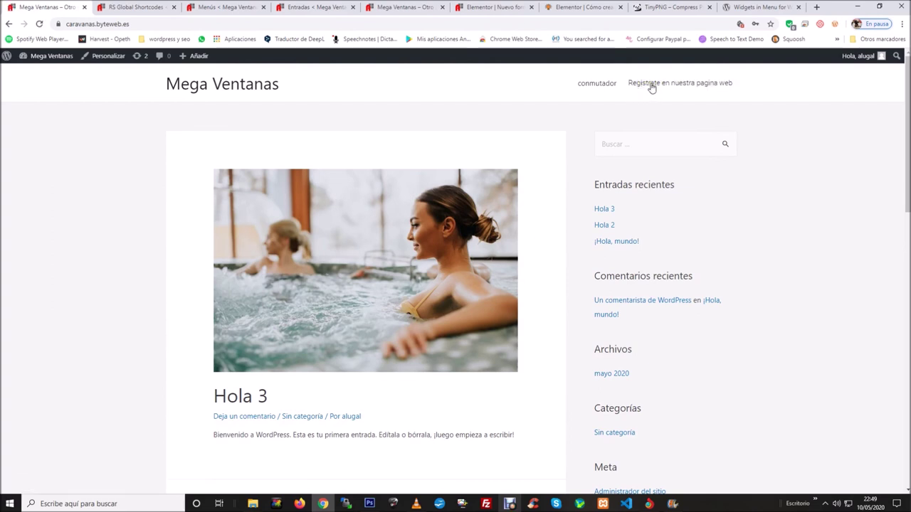
pyautogui.click(716, 96)
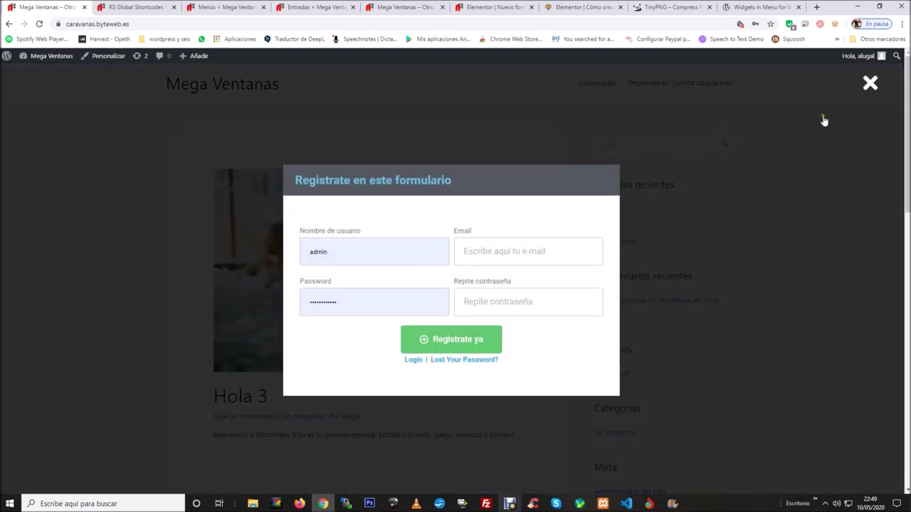
pyautogui.click(870, 84)
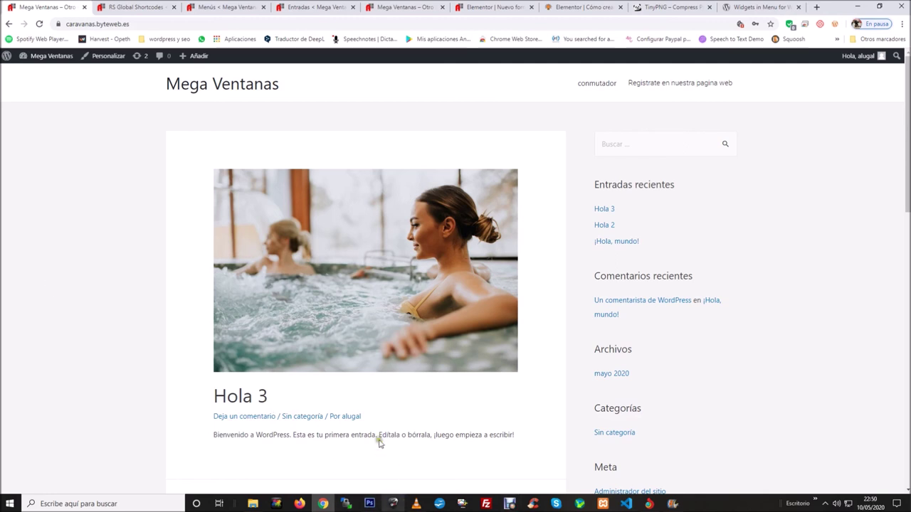
pyautogui.click(649, 504)
# Flip the conmutador page's Registro/Login switch to registration, back to login, then registration again.
pyautogui.scroll(-2, 351, 276)
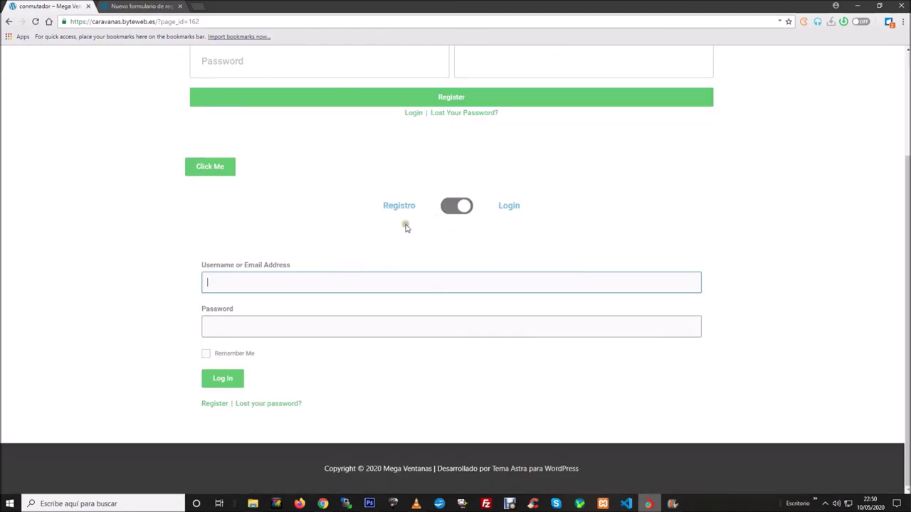
pyautogui.click(455, 209)
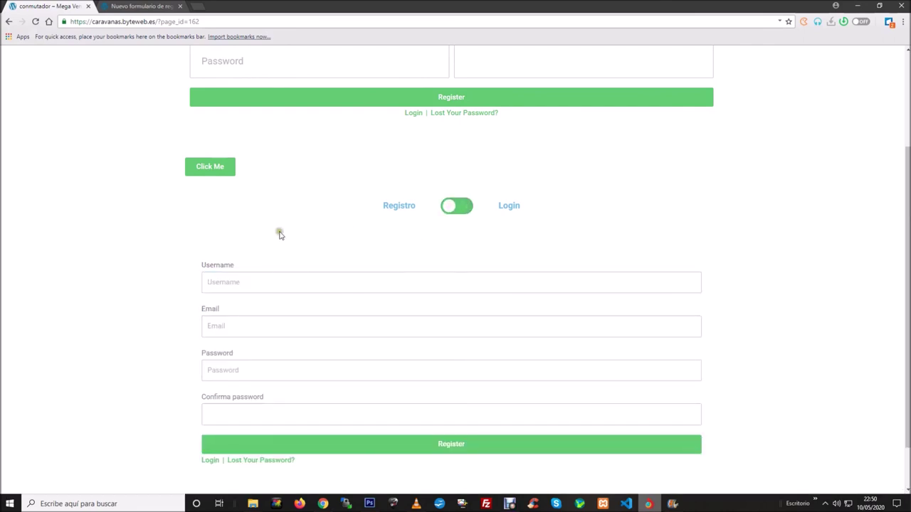
pyautogui.click(464, 208)
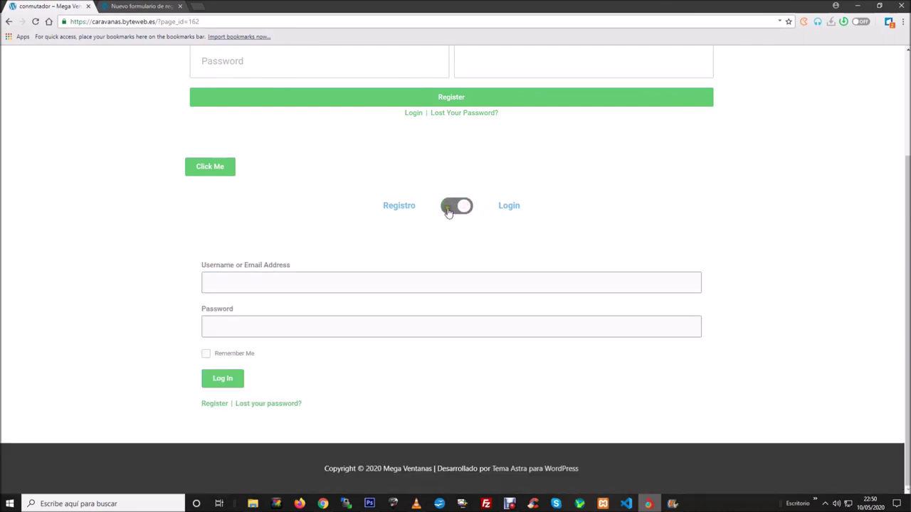
pyautogui.click(448, 209)
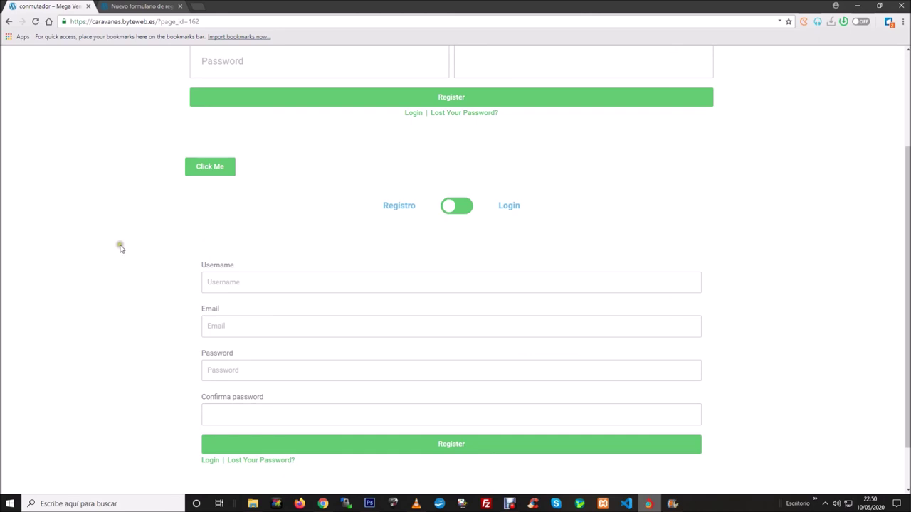